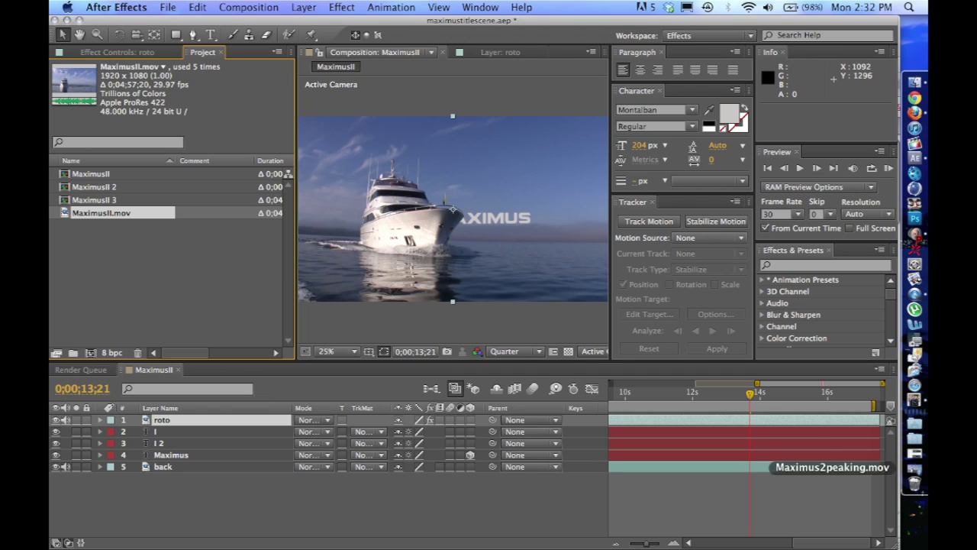
# Switch to QuickTime Player and play Maximus2peaking.mov to review the finished title shot, pausing at the title
pyautogui.click(915, 468)
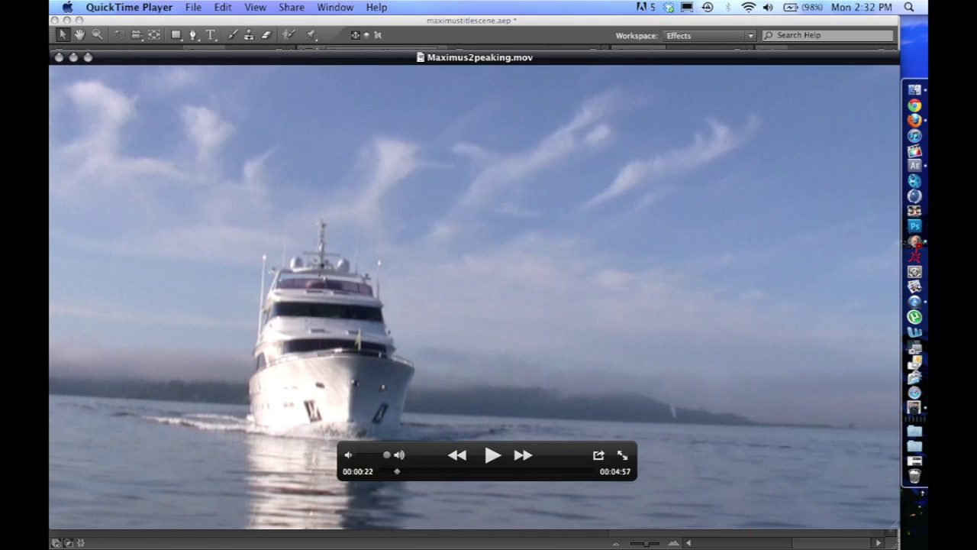
pyautogui.click(491, 454)
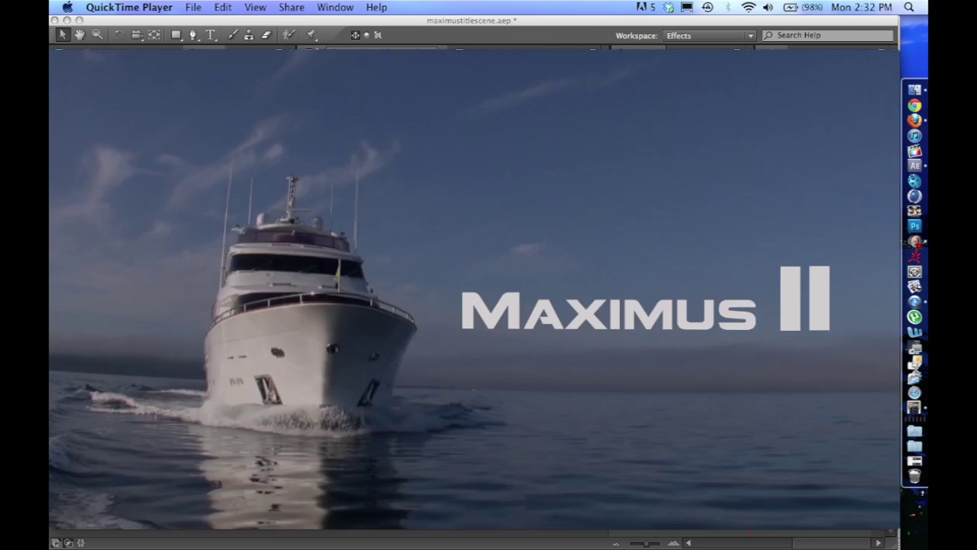
pyautogui.press('space')
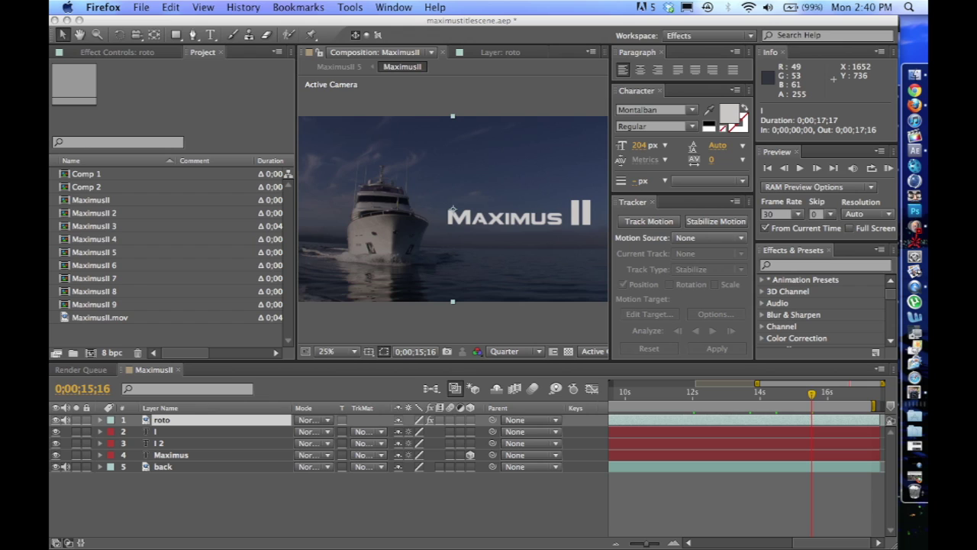
# Switch back to After Effects and create a new composition from the MaximusII.mov footage
pyautogui.click(191, 99)
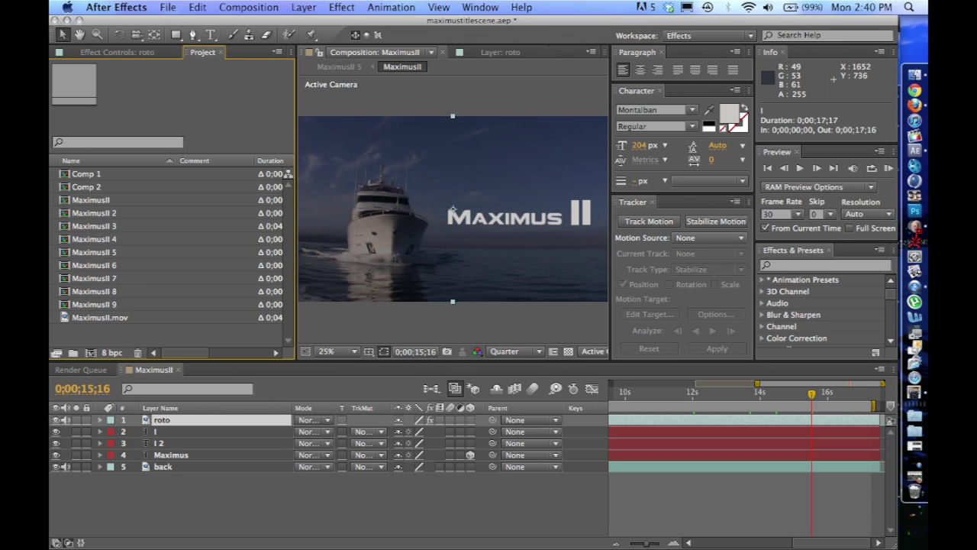
pyautogui.moveTo(93, 318); pyautogui.dragTo(91, 353)
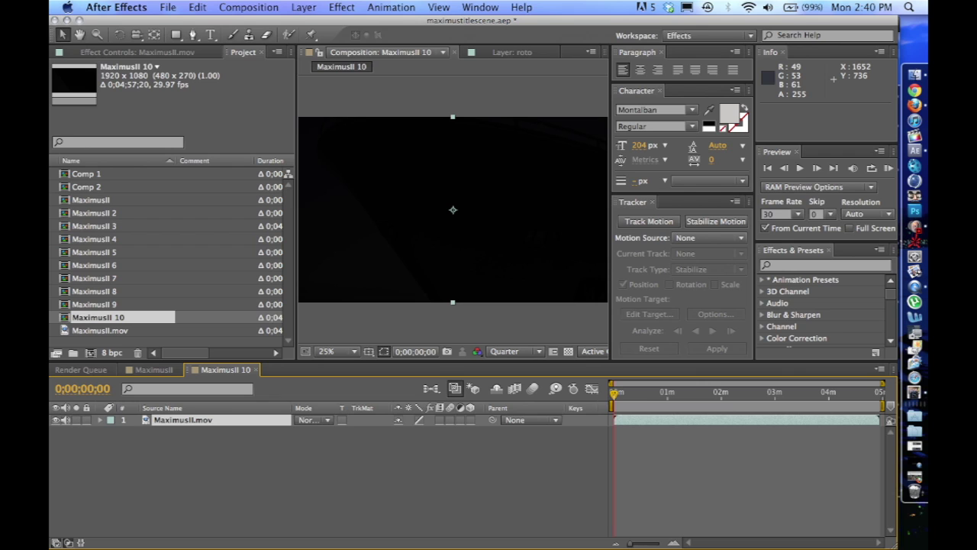
# Set the work area from 0;00;31;13 to 0;00;46;22 around the yacht shot and trim the composition to it
pyautogui.click(643, 393)
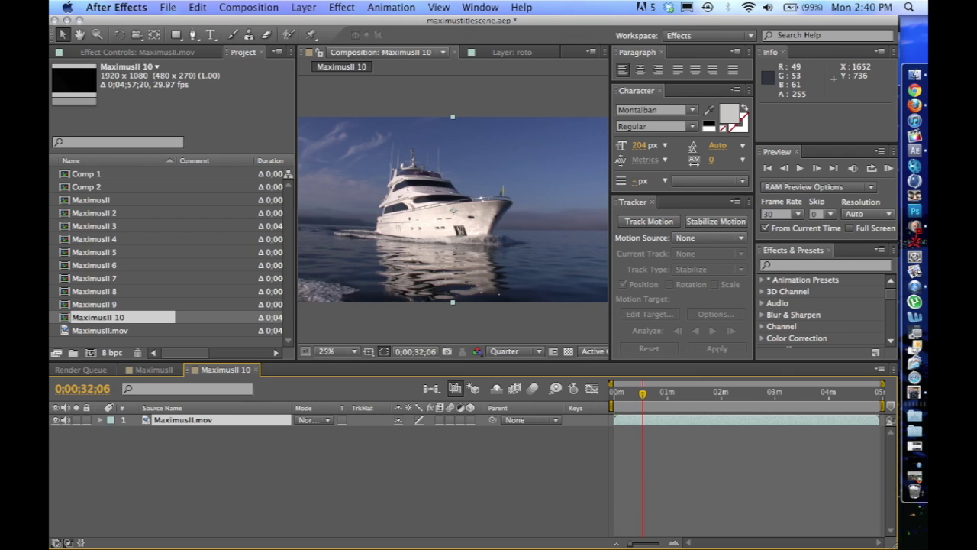
pyautogui.moveTo(613, 402); pyautogui.dragTo(641, 403)
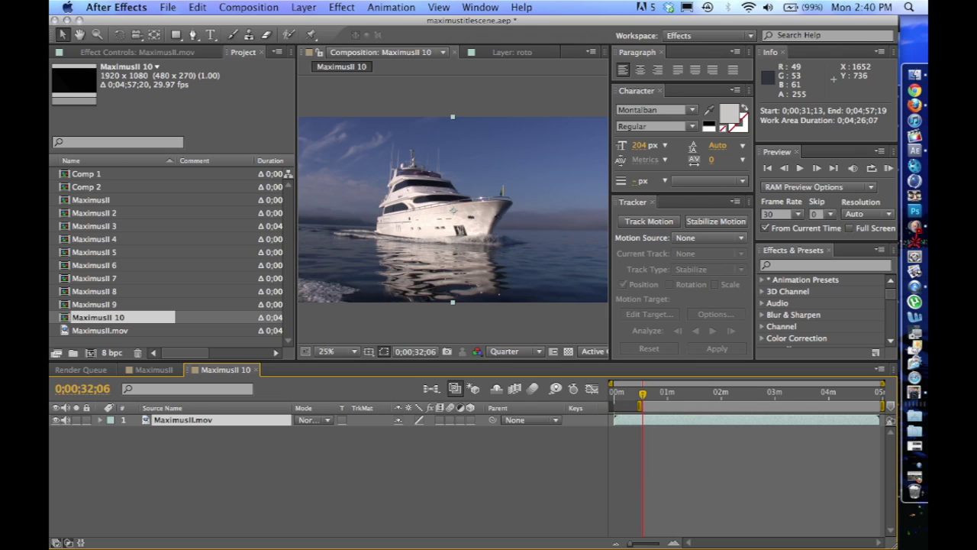
pyautogui.moveTo(884, 402); pyautogui.dragTo(666, 403)
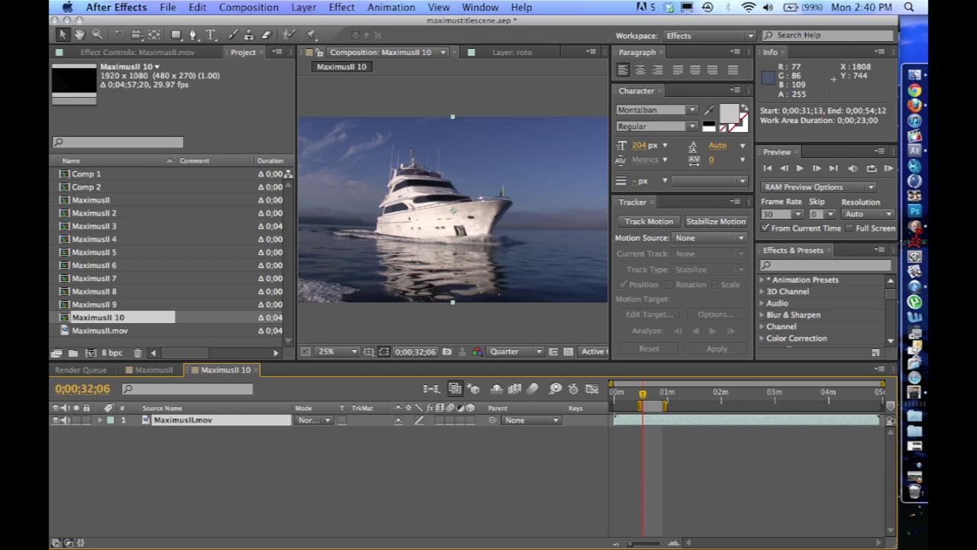
pyautogui.moveTo(665, 402); pyautogui.dragTo(657, 403)
pyautogui.click(248, 7)
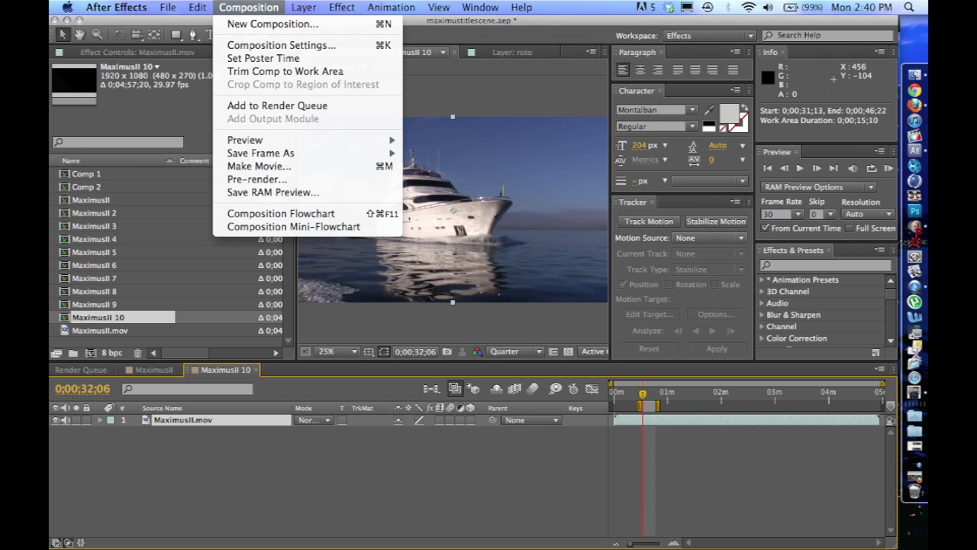
pyautogui.click(285, 71)
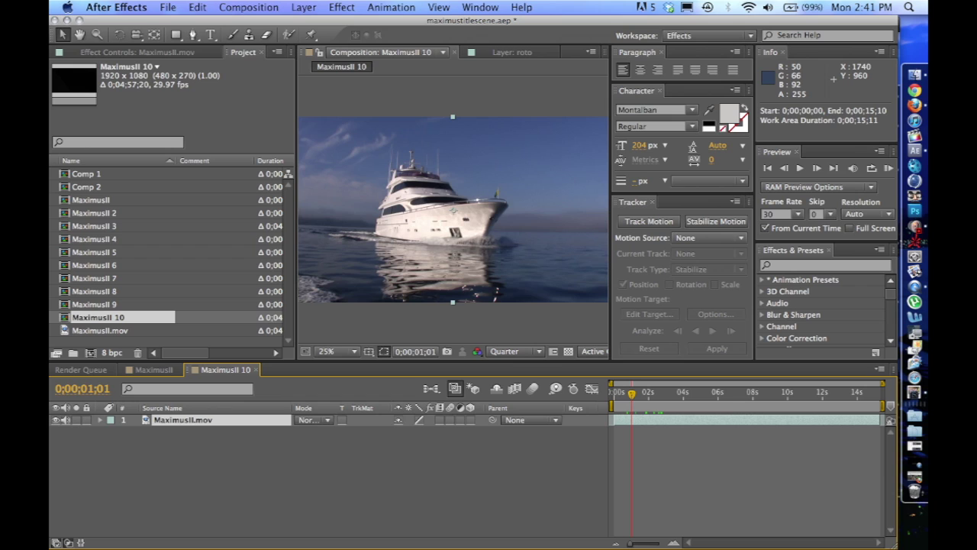
# Duplicate the MaximusII.mov layer and name the upper copy Roto2
pyautogui.press('super+d')
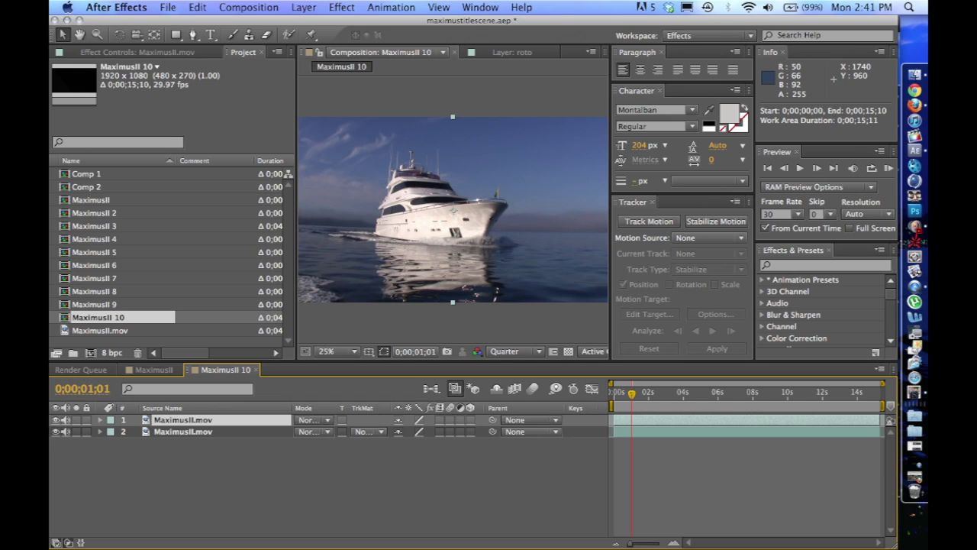
pyautogui.press('Return')
pyautogui.write('Rot')
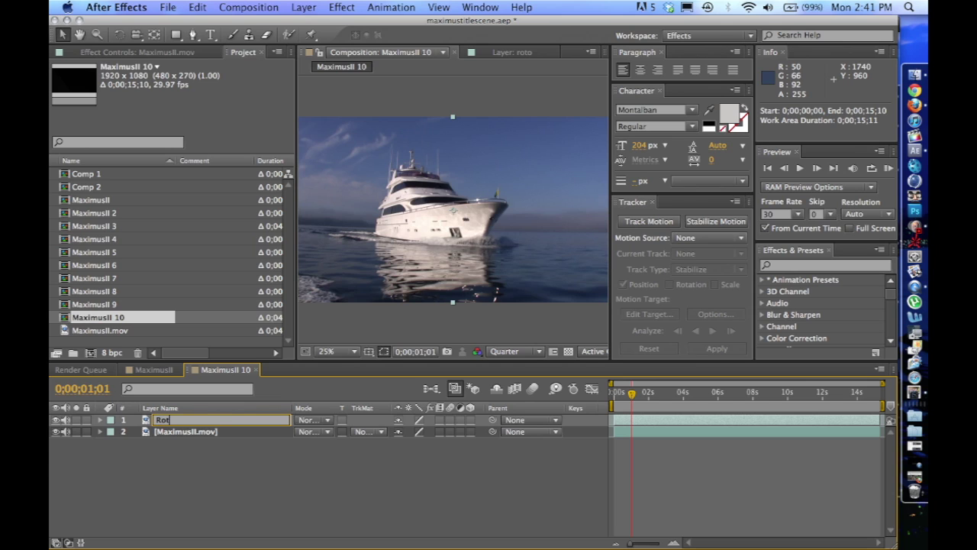
pyautogui.write('o2')
# Rename the lower MaximusII.mov layer as Background2
pyautogui.click(186, 432)
pyautogui.press('Return')
pyautogui.write('Backg')
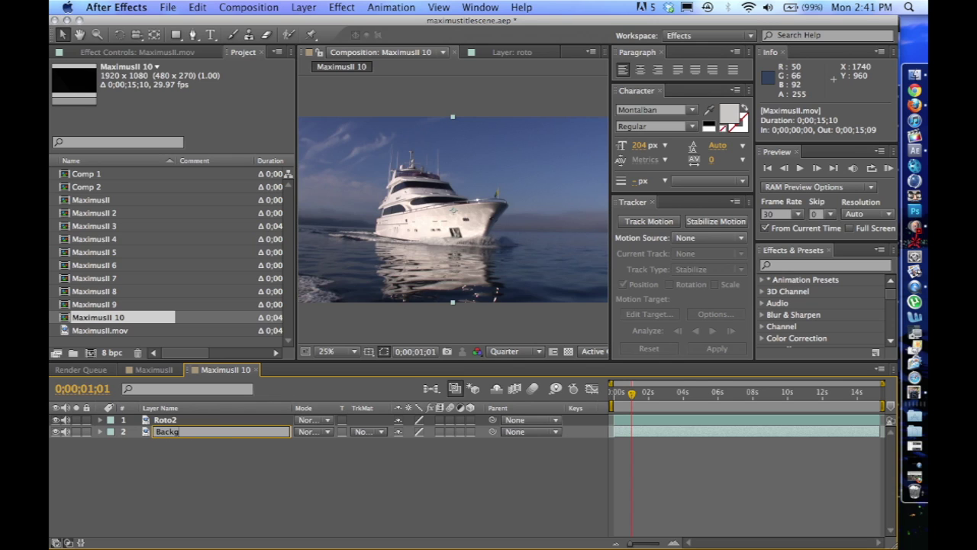
pyautogui.press('BackSpace')
pyautogui.write('ground2')
pyautogui.press('Return')
# Open the Roto2 layer for layer editing and play it forward to 0;00;02;10
pyautogui.click(169, 420)
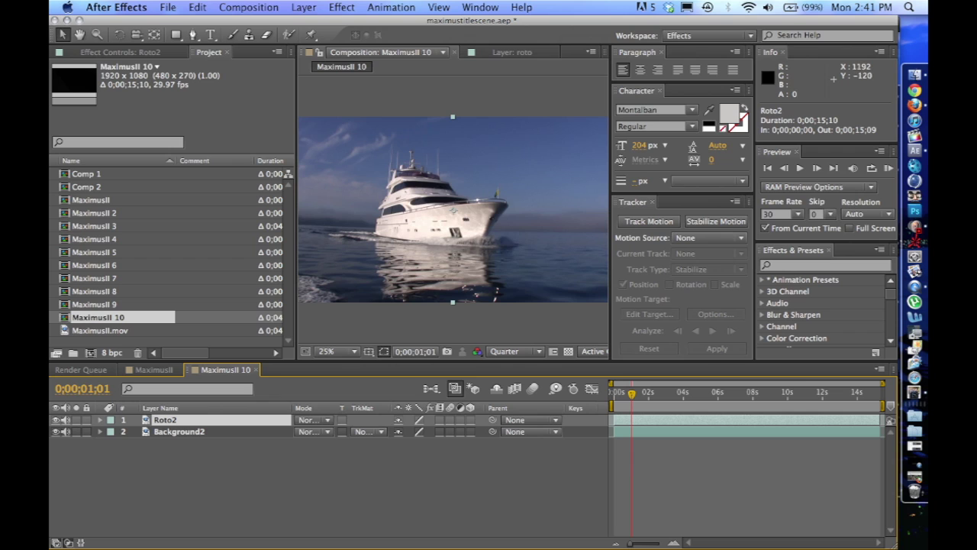
pyautogui.doubleClick(169, 420)
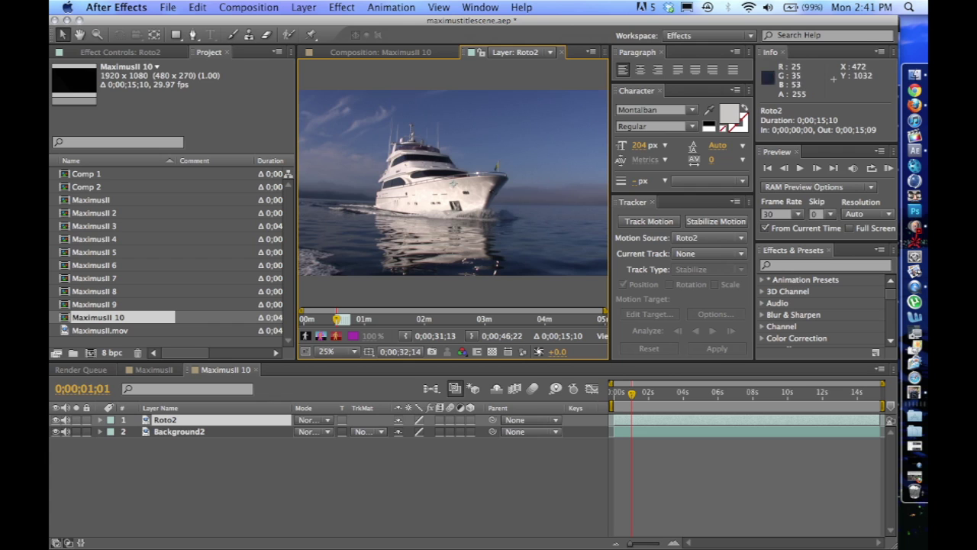
pyautogui.press('space')
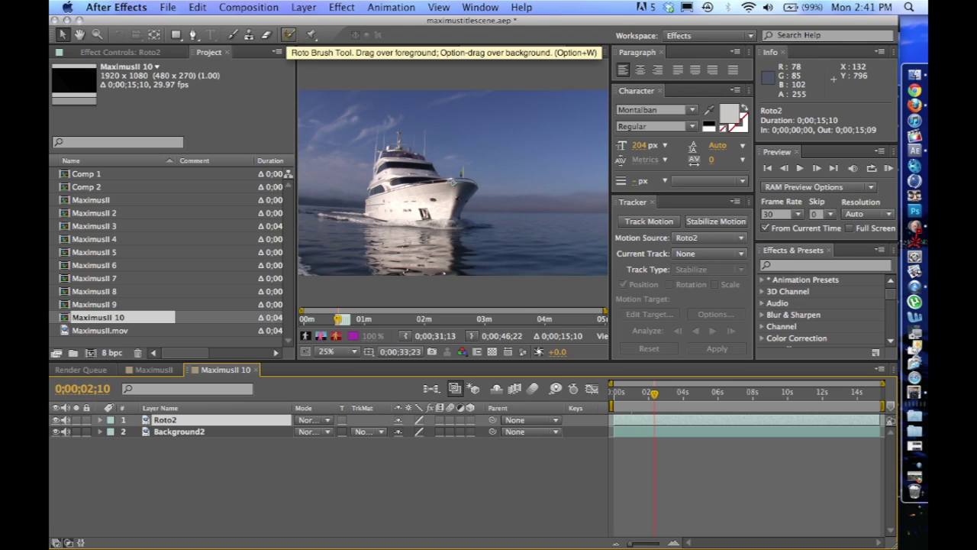
# Paint Roto Brush foreground strokes over the yacht's hull, superstructure, waterline and porthole to select the boat
pyautogui.click(288, 35)
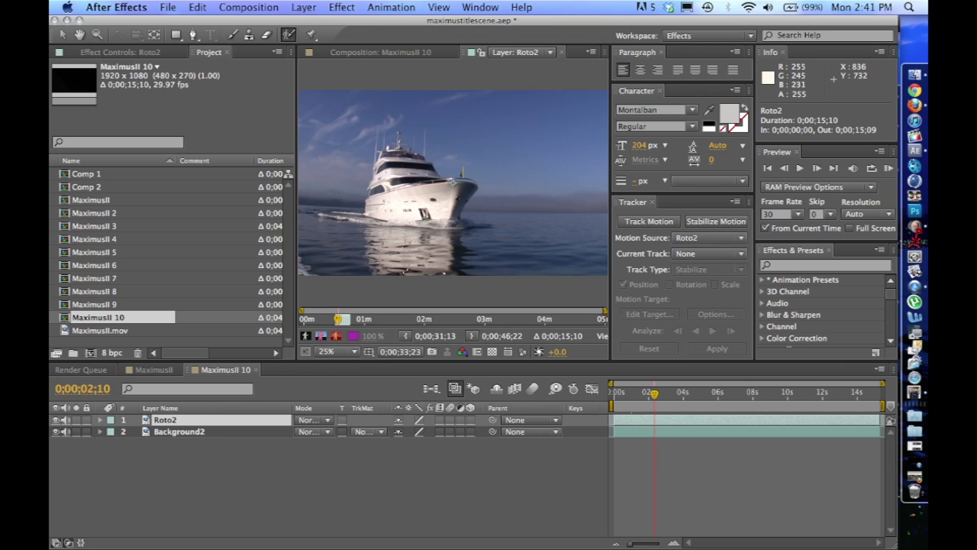
pyautogui.press('.')
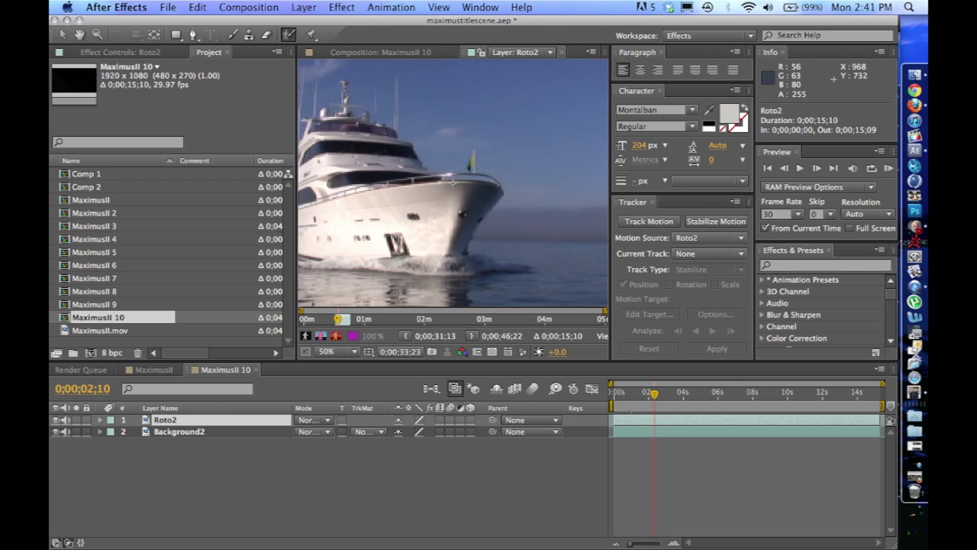
pyautogui.moveTo(458, 257)
pyautogui.mouseDown()
pyautogui.moveTo(497, 196)
pyautogui.moveTo(492, 185)
pyautogui.moveTo(429, 178)
pyautogui.moveTo(396, 139)
pyautogui.moveTo(375, 135)
pyautogui.moveTo(321, 130)
pyautogui.moveTo(314, 156)
pyautogui.mouseUp()
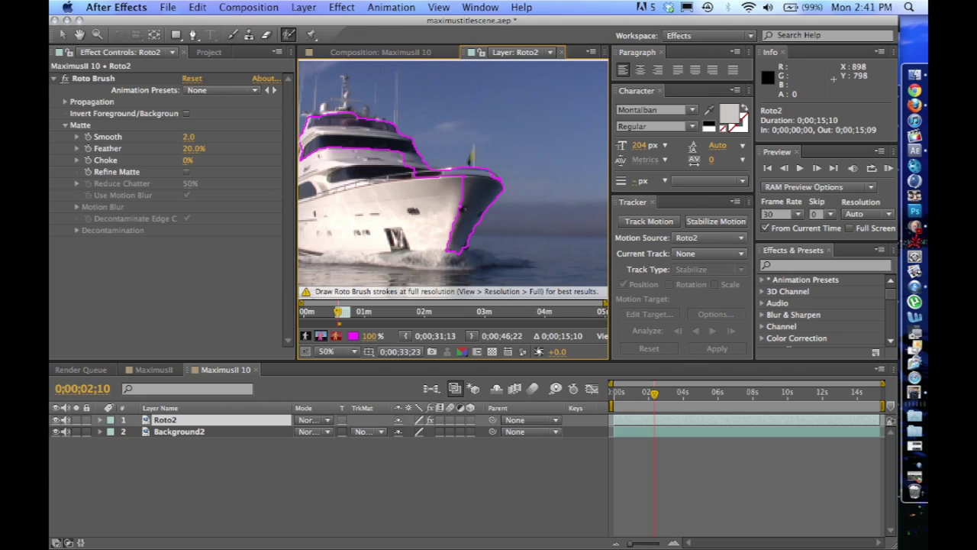
pyautogui.moveTo(445, 251); pyautogui.dragTo(307, 241)
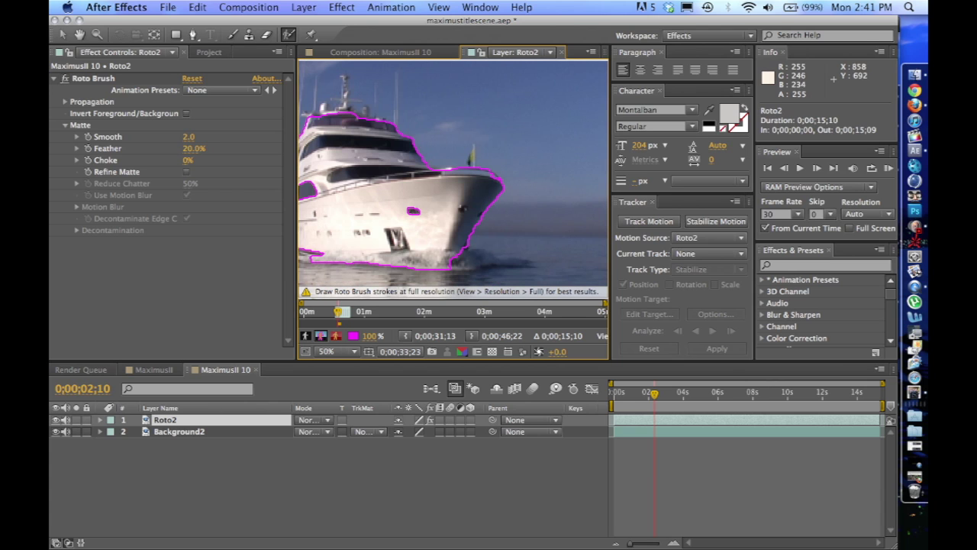
pyautogui.moveTo(420, 221); pyautogui.dragTo(411, 209)
pyautogui.press(',')
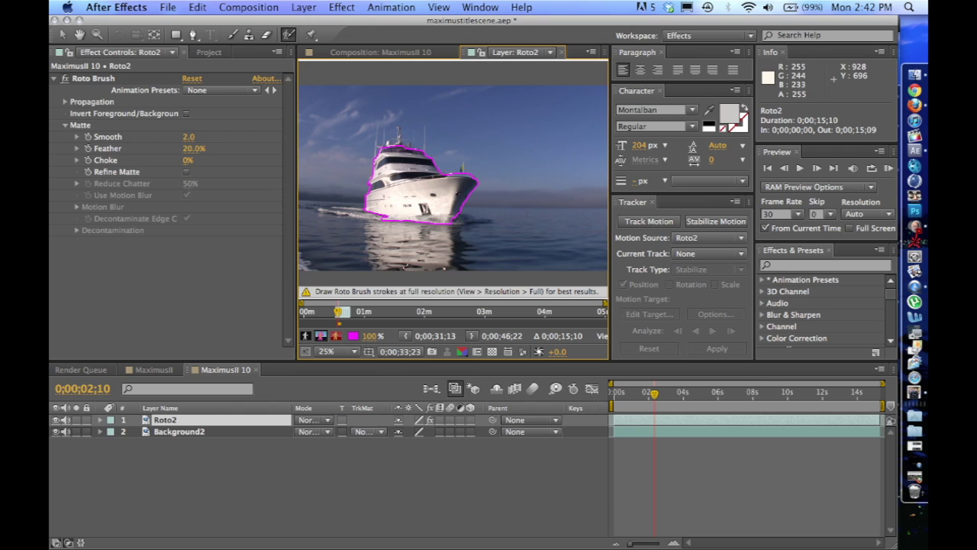
# Paint Roto Brush strokes outside the yacht beside the bow, above the foredeck and along the waterline
pyautogui.press('.')
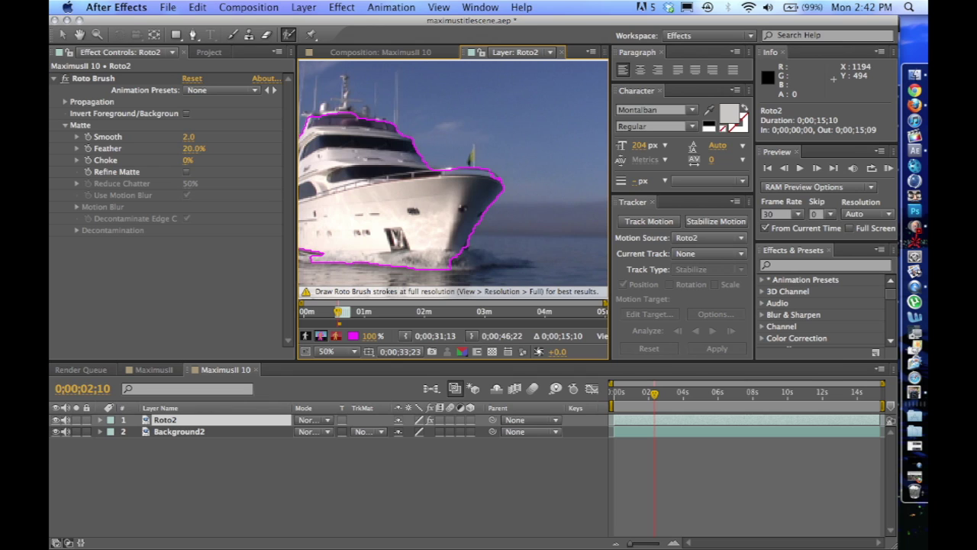
pyautogui.moveTo(491, 245); pyautogui.dragTo(511, 205)
pyautogui.moveTo(485, 249); pyautogui.dragTo(549, 222)
pyautogui.moveTo(490, 145)
pyautogui.mouseDown()
pyautogui.moveTo(427, 102)
pyautogui.moveTo(406, 106)
pyautogui.moveTo(438, 140)
pyautogui.mouseUp()
pyautogui.moveTo(478, 262)
pyautogui.mouseDown()
pyautogui.moveTo(463, 277)
pyautogui.moveTo(377, 272)
pyautogui.mouseUp()
# Play the clip to propagate the Roto Brush outline, and step back frame by frame to 0;00;02;16 to check it
pyautogui.press('space')
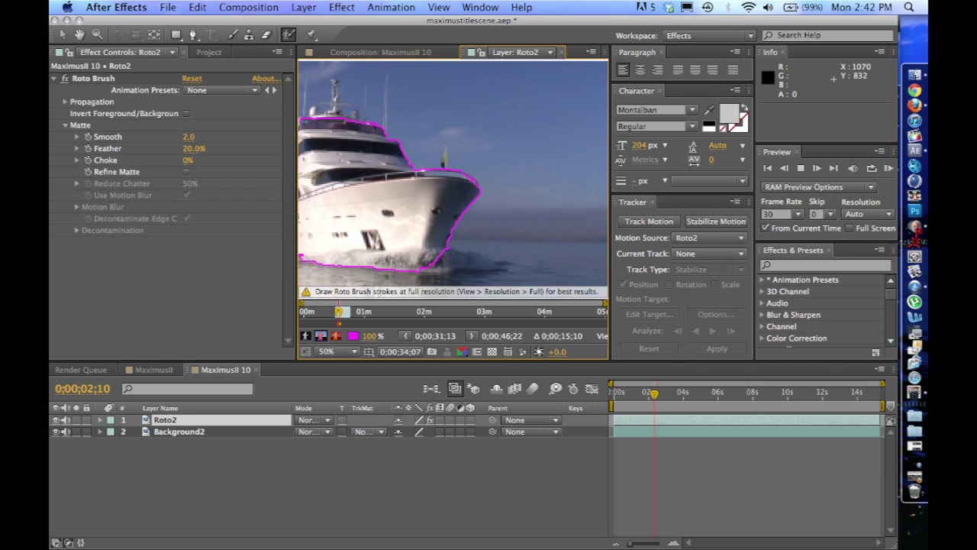
pyautogui.press('space')
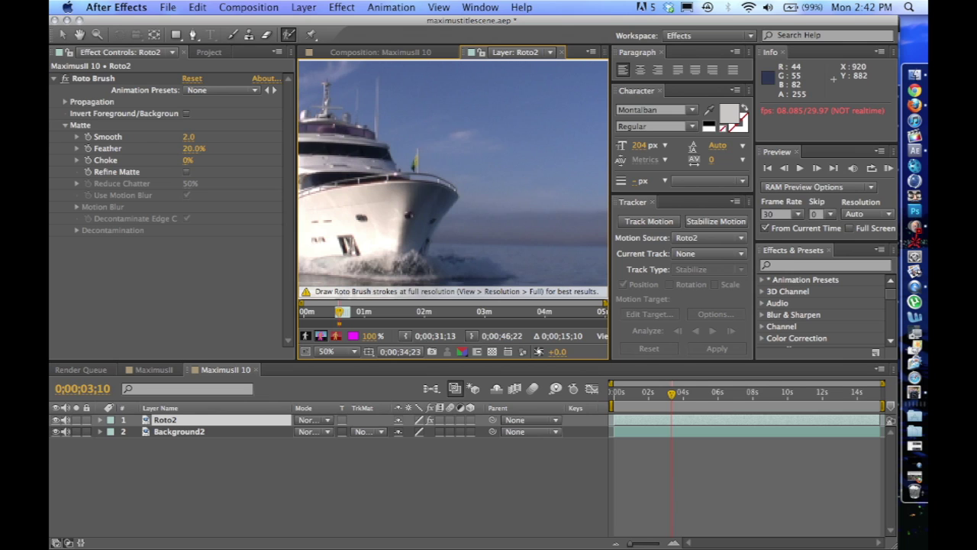
pyautogui.press('pageup')
pyautogui.press('pageup')
pyautogui.press('pageup')
pyautogui.press('pageup')
pyautogui.press('pageup')
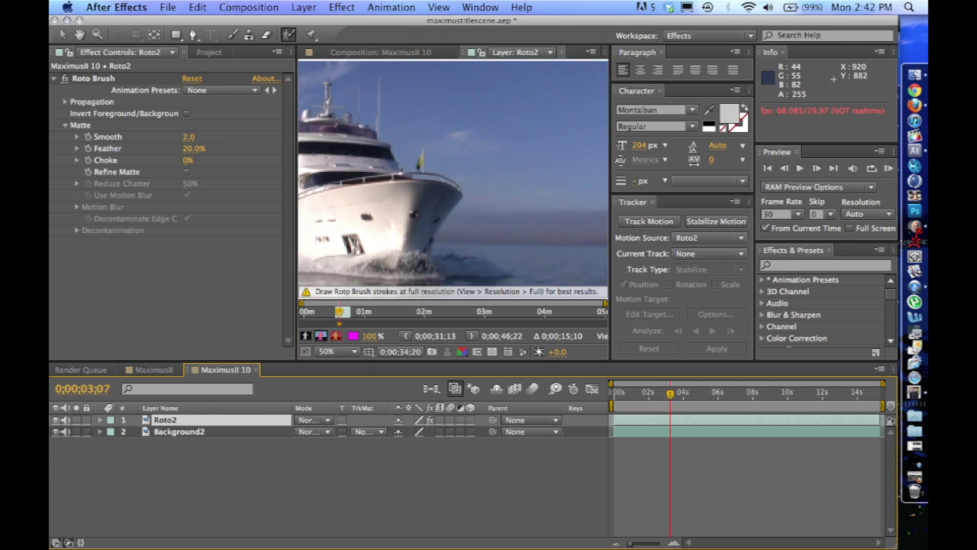
pyautogui.press('pageup')
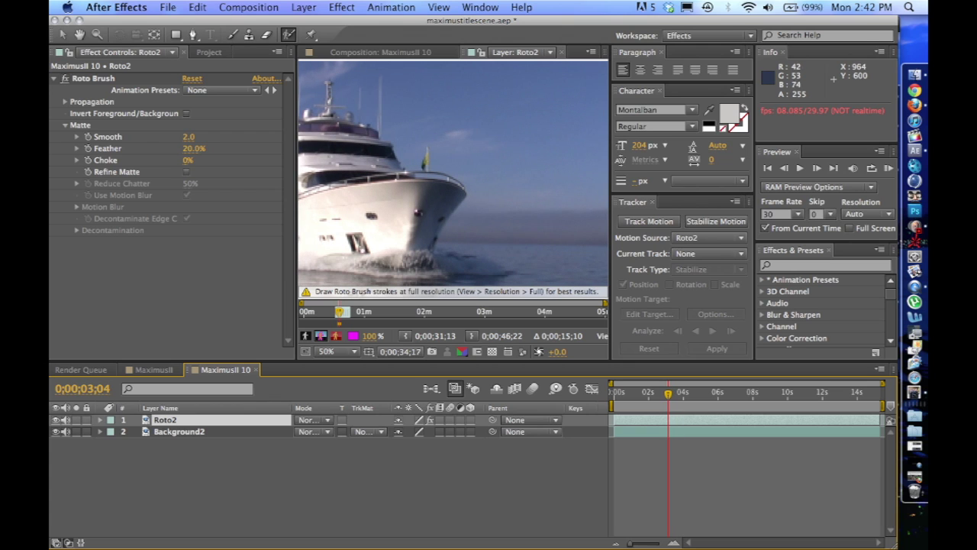
pyautogui.press('pageup')
pyautogui.press('pageup')
pyautogui.press('pageup')
pyautogui.press('pageup')
pyautogui.press('pageup')
pyautogui.press('pageup')
pyautogui.press('pageup')
pyautogui.press('pageup')
pyautogui.press('pageup')
pyautogui.press('pageup')
pyautogui.press('pageup')
pyautogui.press('pageup')
pyautogui.press('pageup')
pyautogui.press('pageup')
pyautogui.press('pageup')
pyautogui.press('pageup')
pyautogui.press('pageup')
pyautogui.press('pageup')
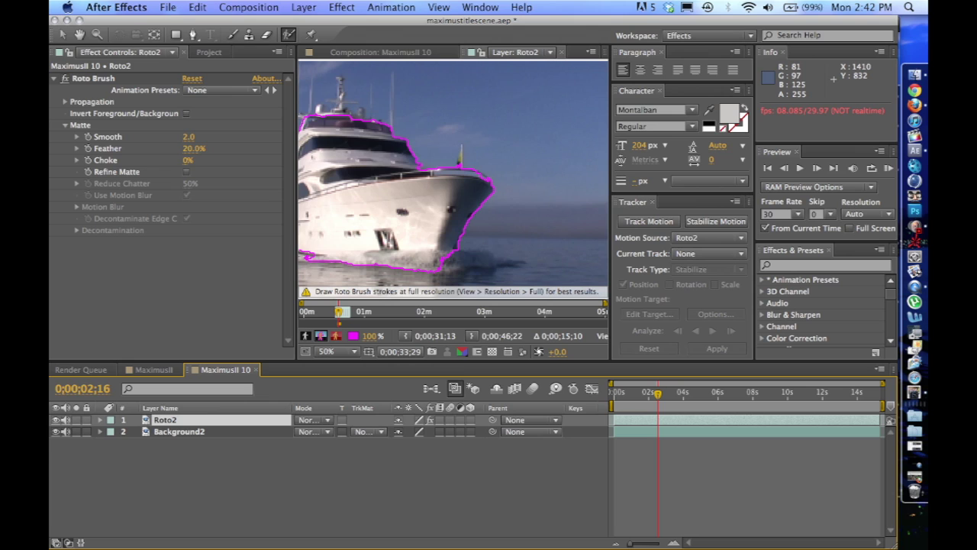
# Clear the name of the Roto2 layer
pyautogui.press('Return')
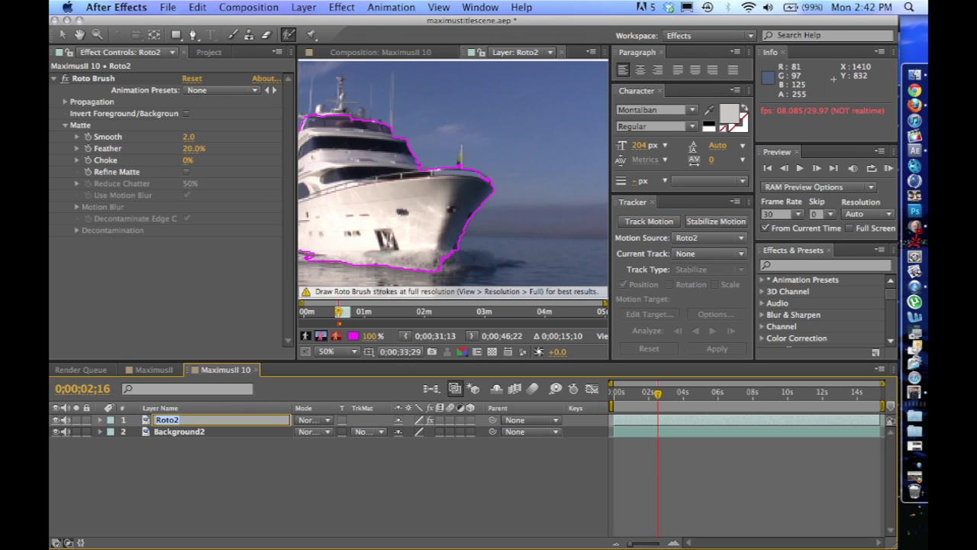
pyautogui.press('BackSpace')
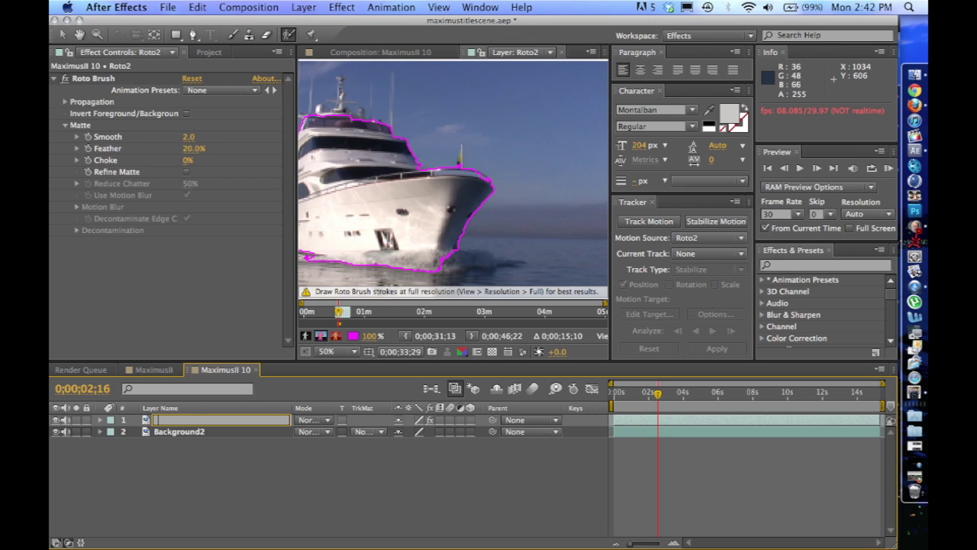
pyautogui.click(485, 187)
# Correct the yacht's bow edge with short Roto Brush strokes on several frames, playing forward to 0;00;03;17 to propagate them
pyautogui.moveTo(485, 187); pyautogui.dragTo(458, 223)
pyautogui.press('space')
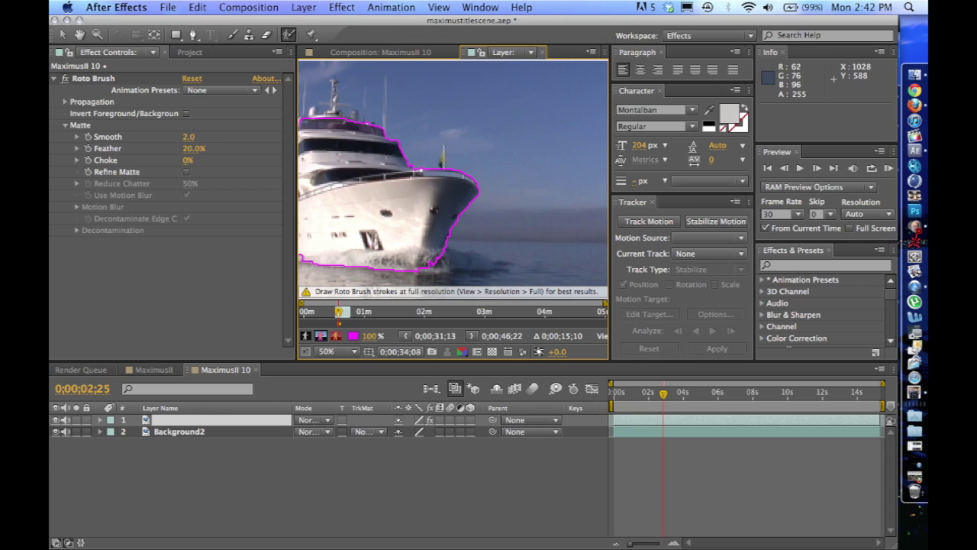
pyautogui.moveTo(477, 193); pyautogui.dragTo(466, 182)
pyautogui.press('space')
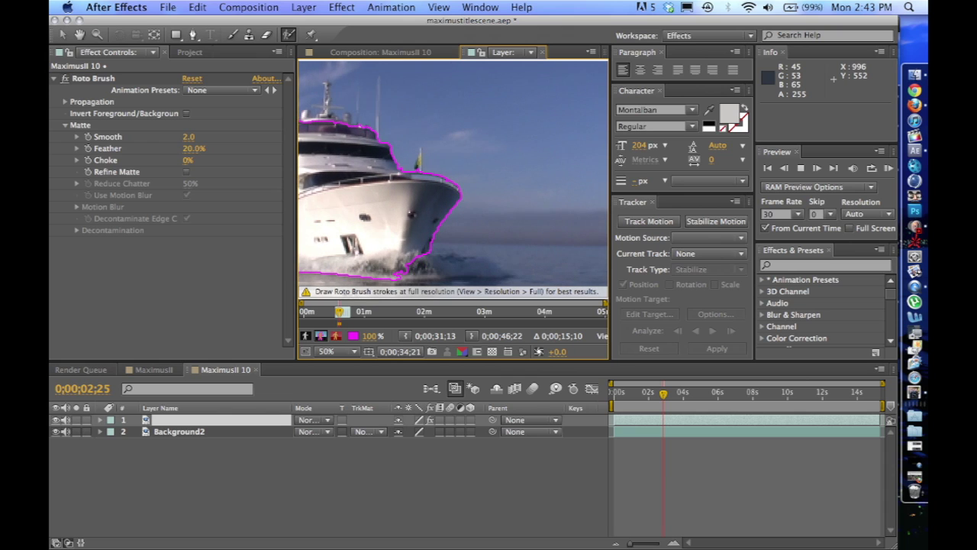
pyautogui.press('space')
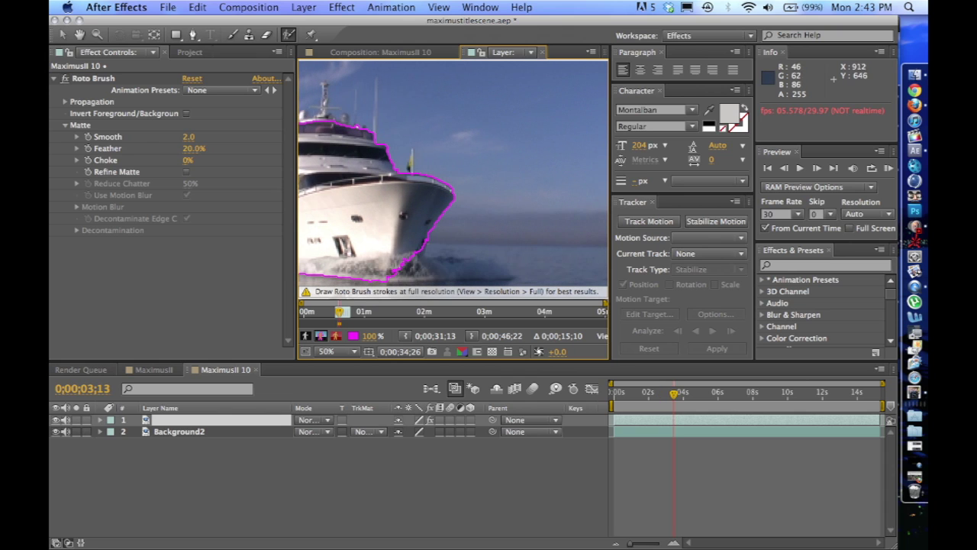
pyautogui.moveTo(445, 201); pyautogui.dragTo(429, 224)
pyautogui.press('space')
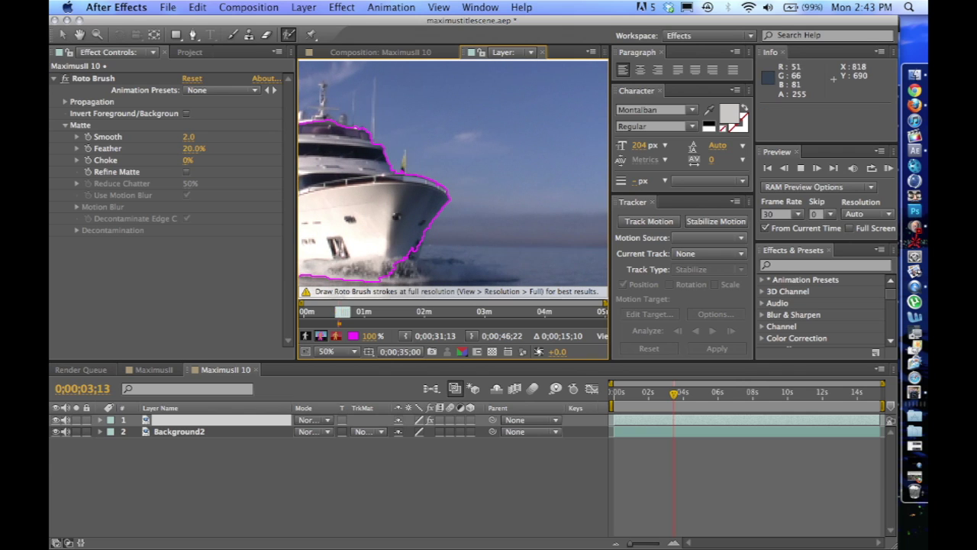
pyautogui.press('space')
# Return to the MaximusII 10 composition view and hide the Background2 layer to isolate the yacht cutout
pyautogui.click(380, 53)
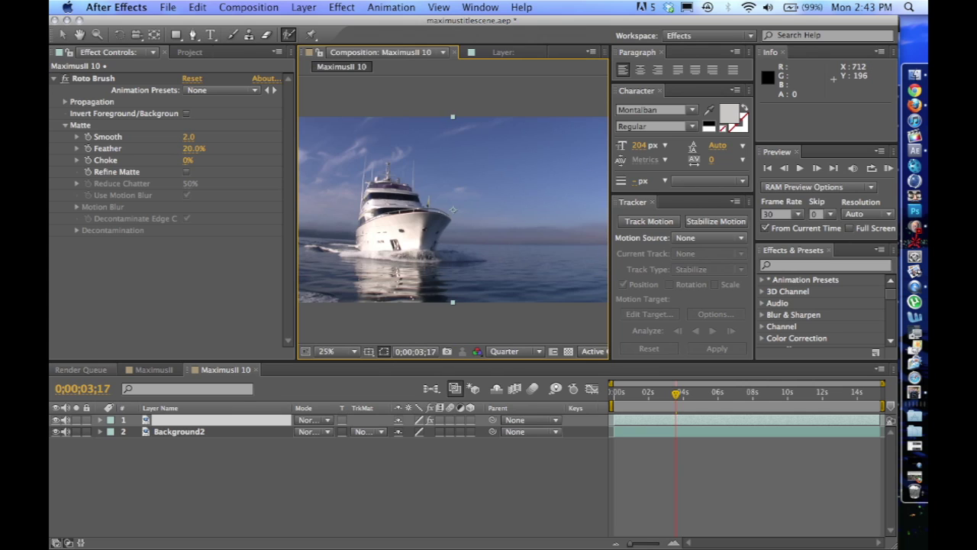
pyautogui.click(55, 431)
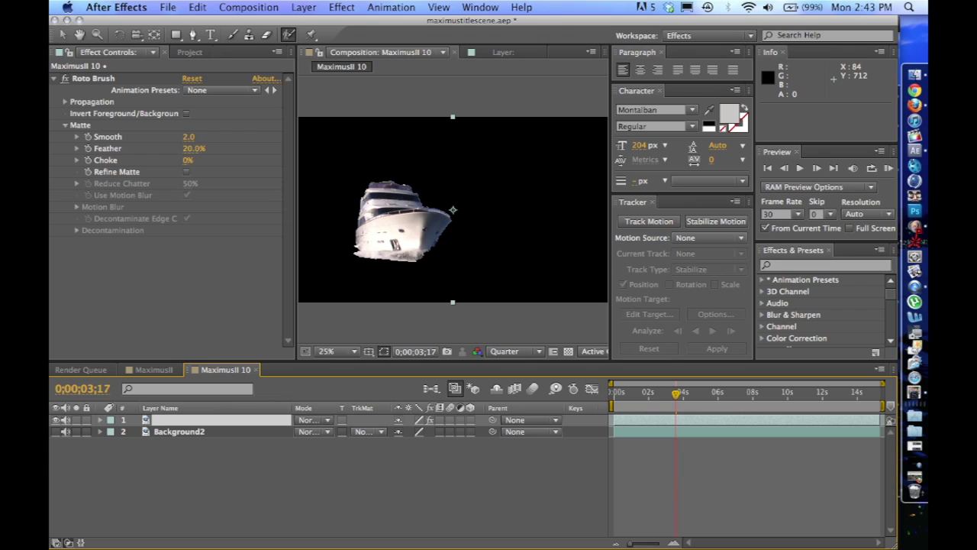
# Set the Roto Brush matte feather to 38% and enable Refine Matte for the yacht cutout
pyautogui.click(183, 264)
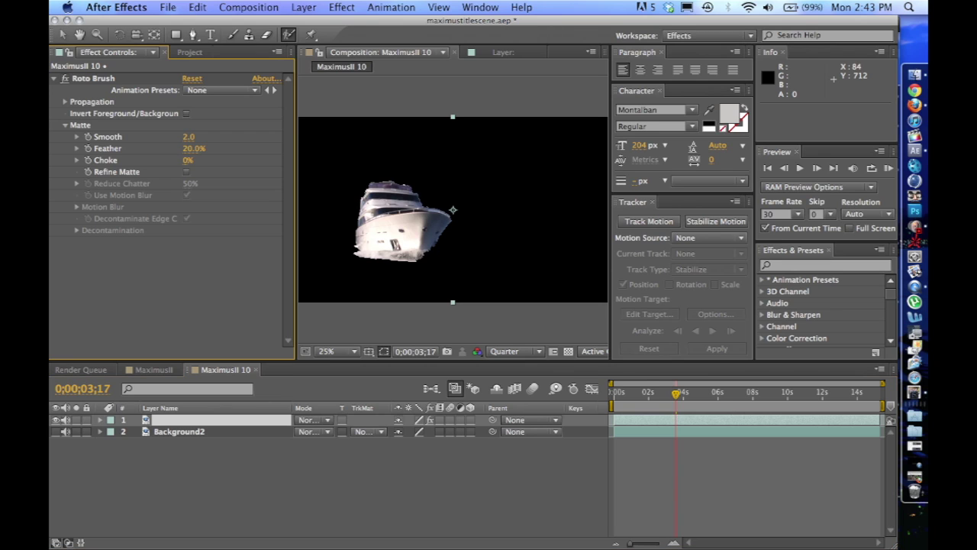
pyautogui.moveTo(194, 149); pyautogui.dragTo(198, 149)
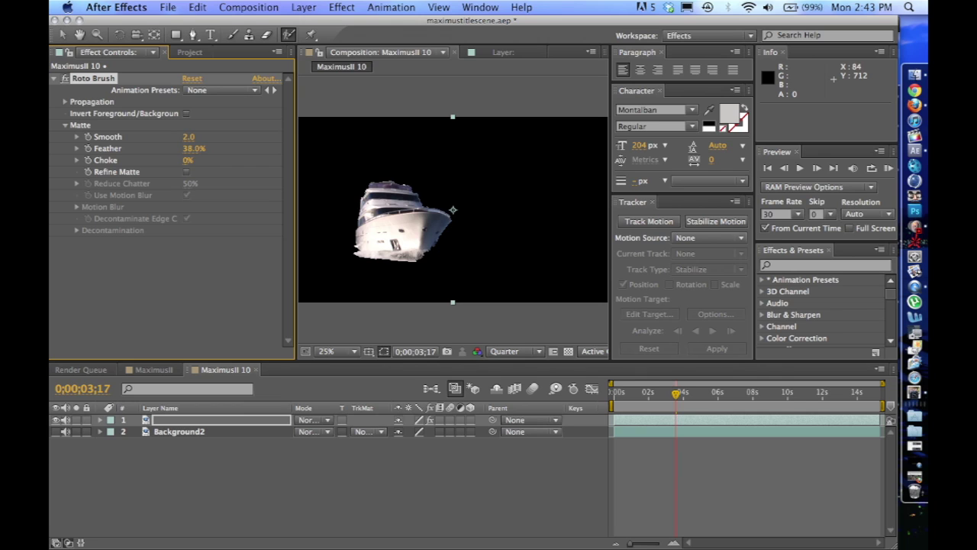
pyautogui.scroll(2, 453, 209)
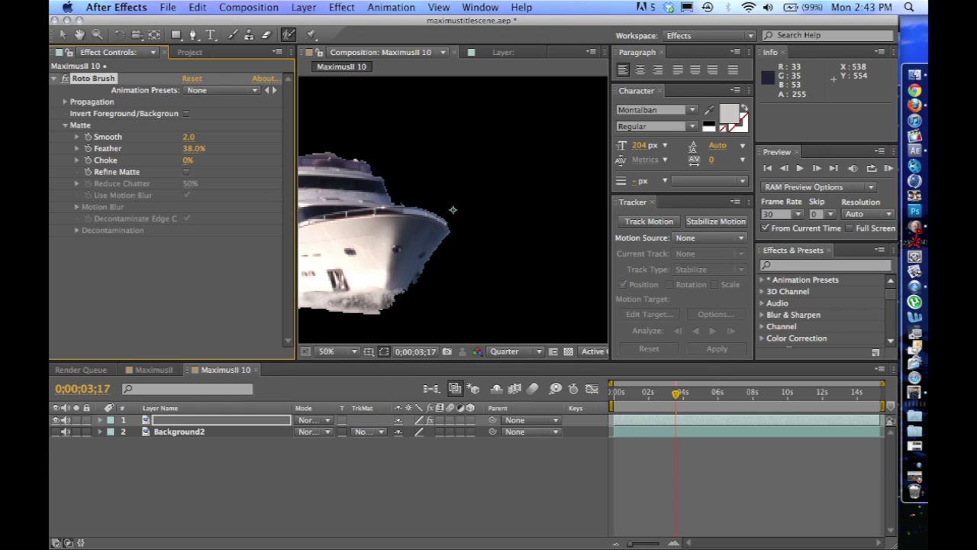
pyautogui.click(186, 172)
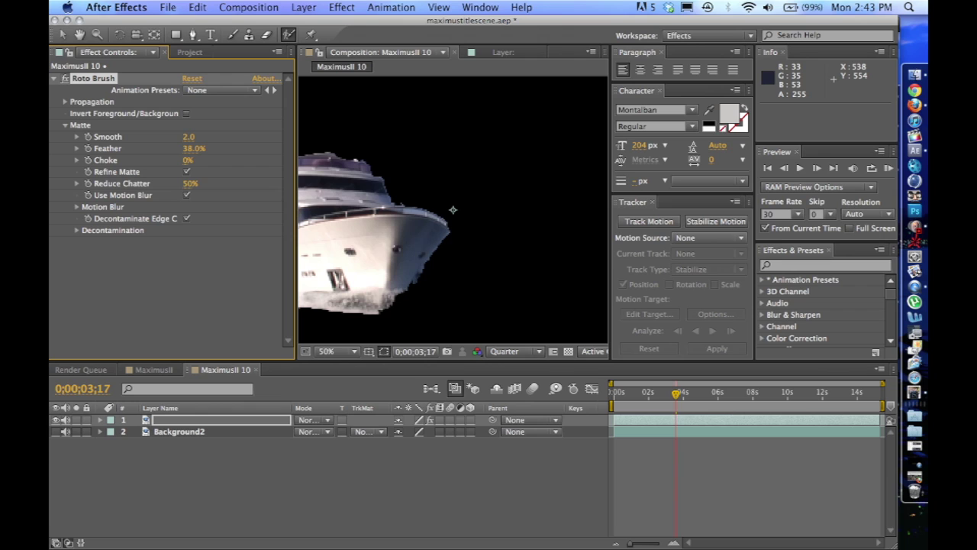
pyautogui.click(77, 231)
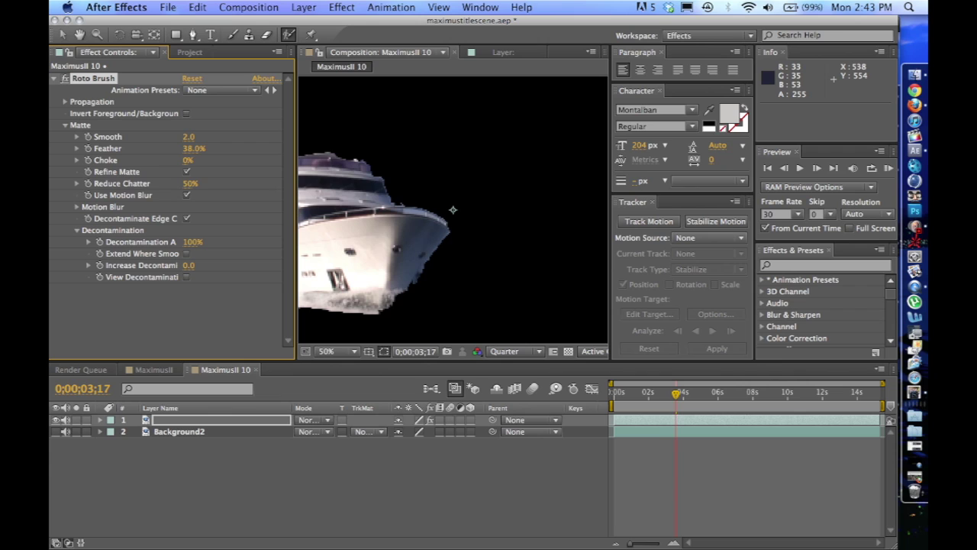
pyautogui.click(76, 229)
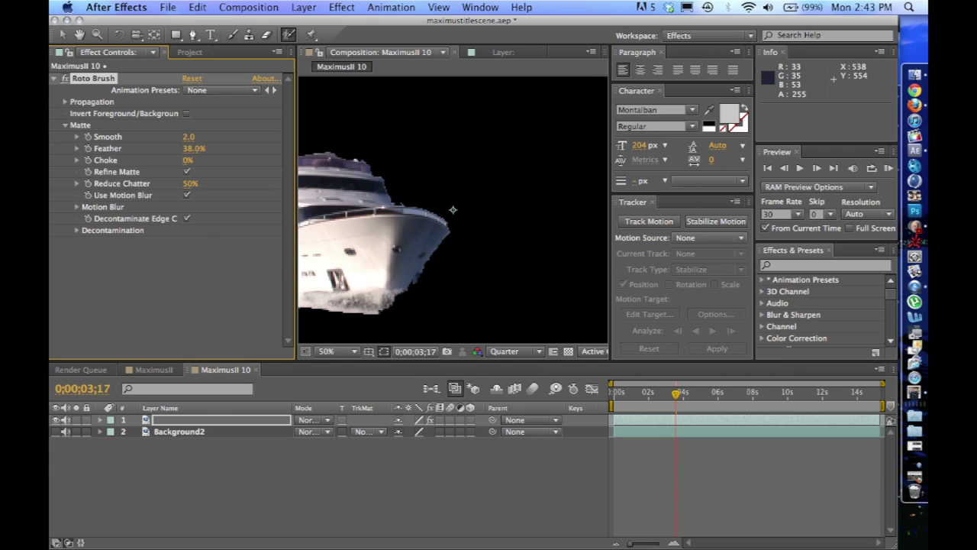
# Set the Roto Brush matte's Smooth to 9.8 and Feather to 42.9%, and show the Background2 layer again
pyautogui.moveTo(189, 137); pyautogui.dragTo(229, 137)
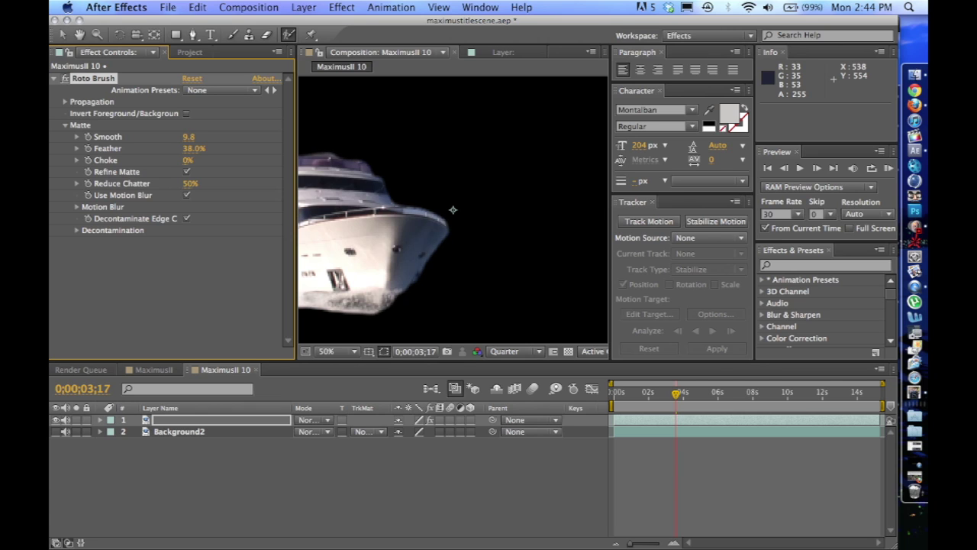
pyautogui.moveTo(194, 148); pyautogui.dragTo(206, 148)
pyautogui.click(56, 432)
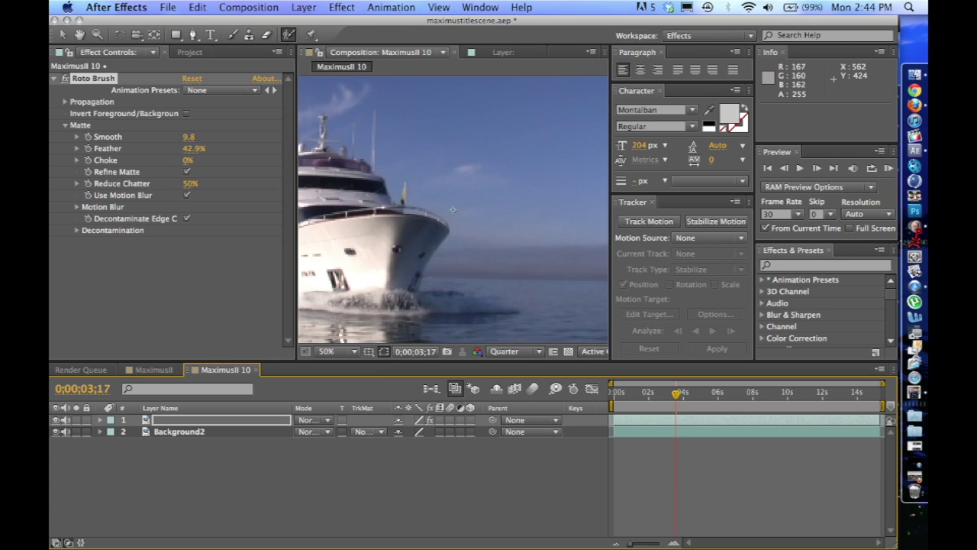
# Add a text layer reading "Max" starting at the yacht's bow
pyautogui.click(211, 35)
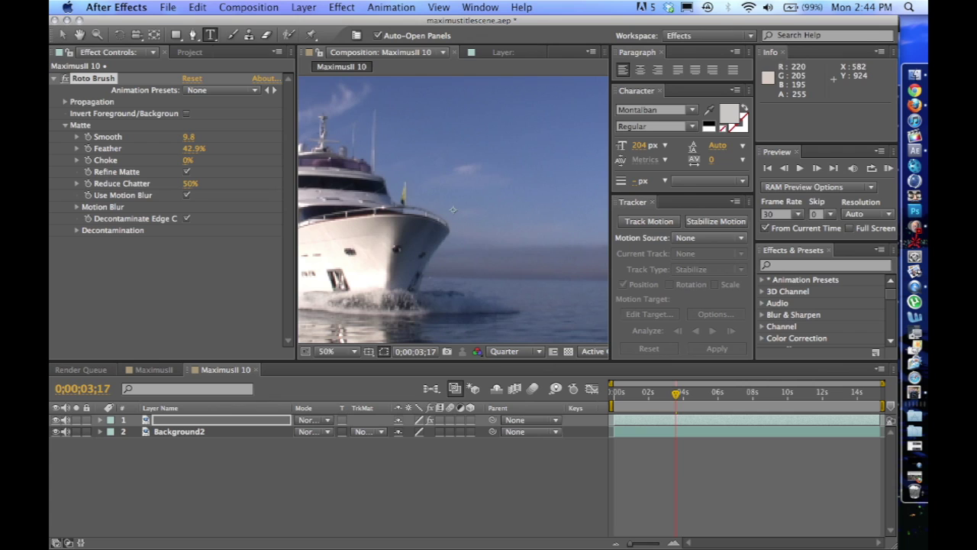
pyautogui.click(453, 209)
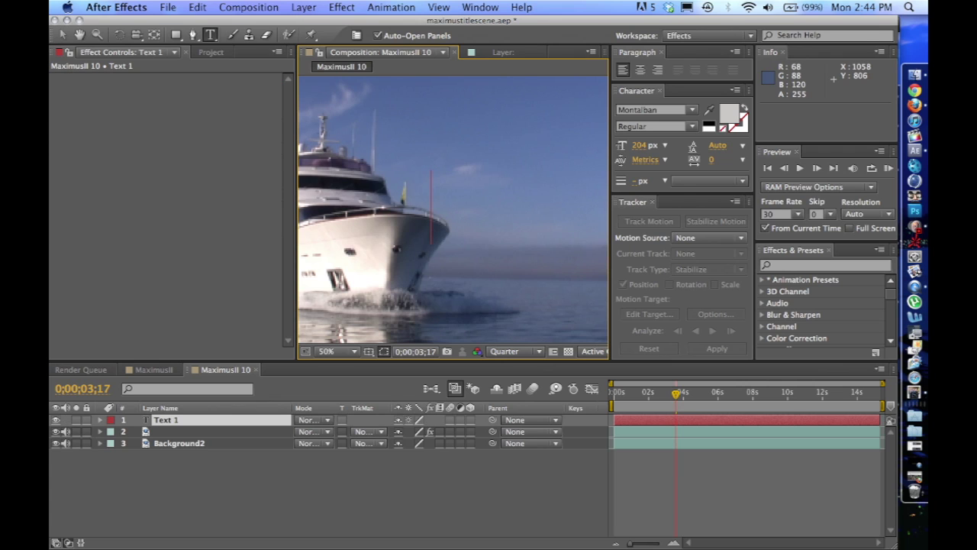
pyautogui.write('MAX')
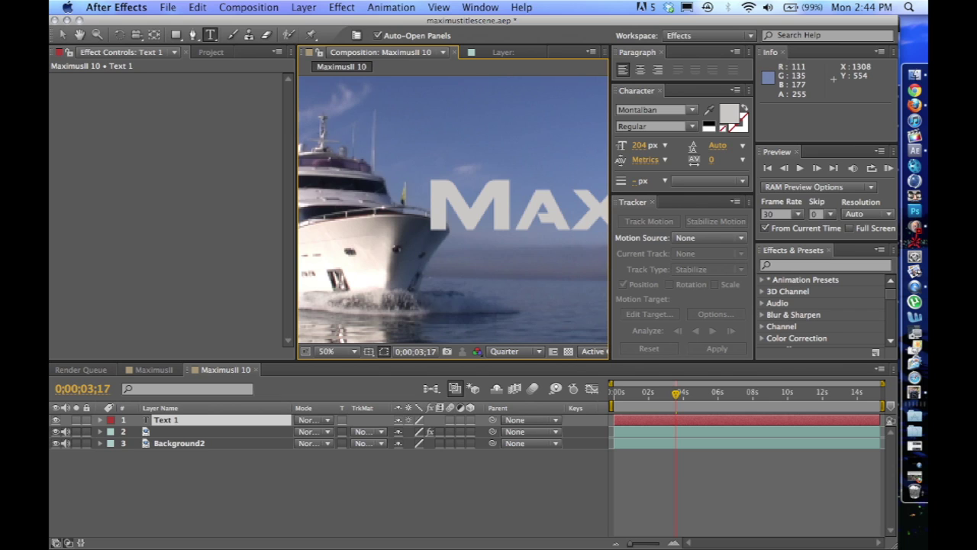
# Try to set the title's font size to 85 px and to 100 px
pyautogui.click(639, 146)
pyautogui.write('85')
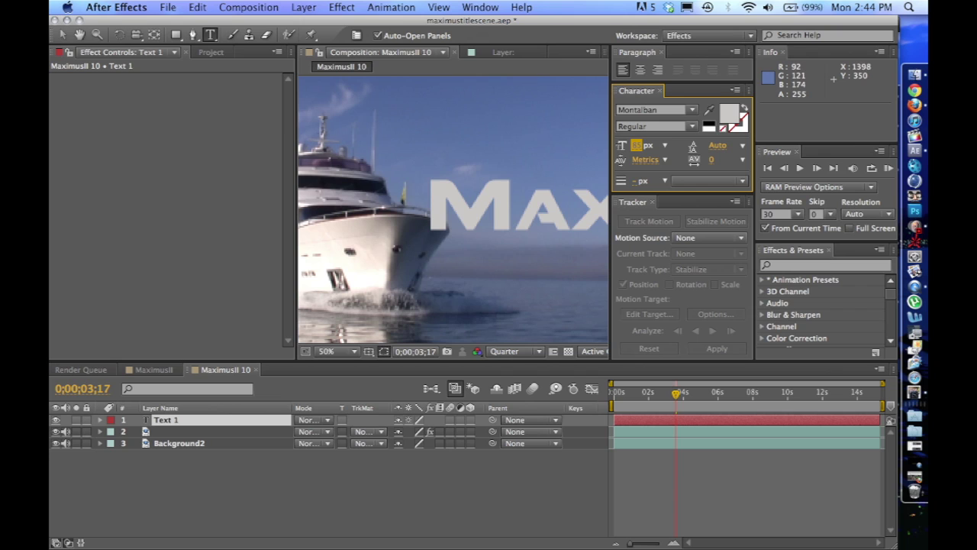
pyautogui.click(638, 145)
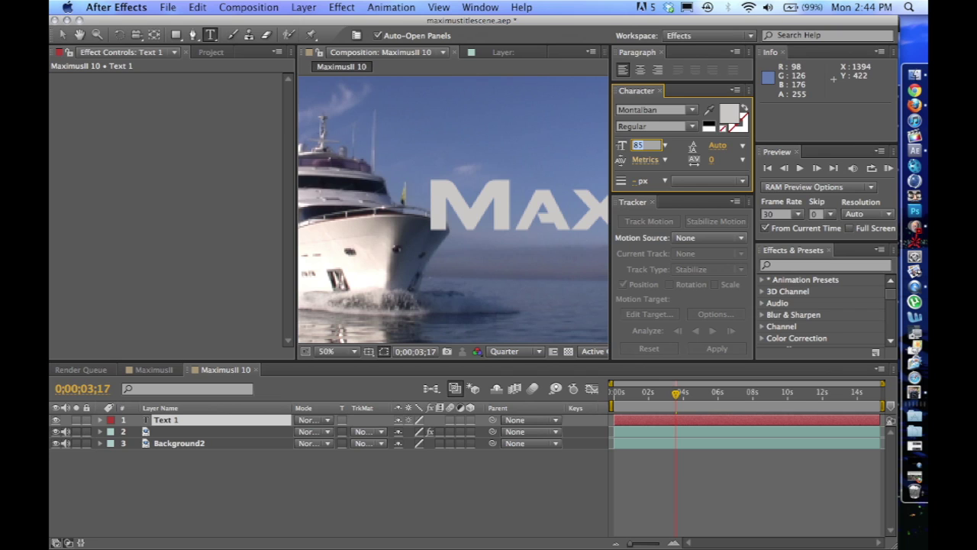
pyautogui.write('100')
pyautogui.press('Return')
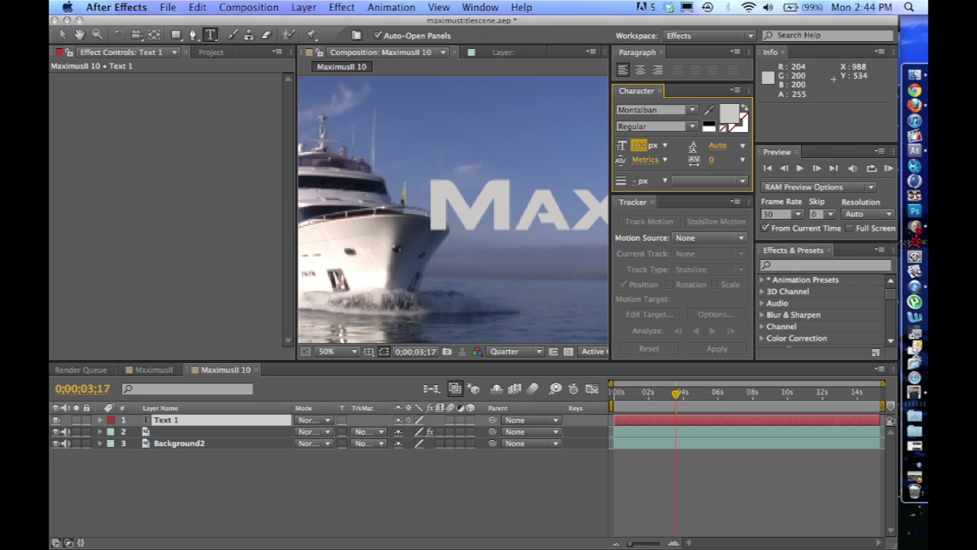
# Select the whole word "Max", set its font size to 99 px and finish the text edit
pyautogui.click(433, 215)
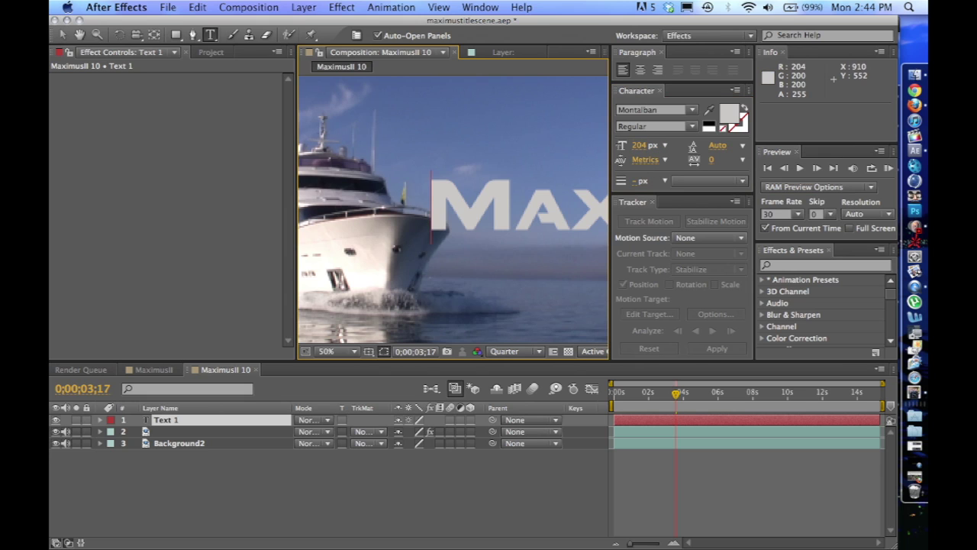
pyautogui.doubleClick(437, 213)
pyautogui.moveTo(639, 145); pyautogui.dragTo(567, 145)
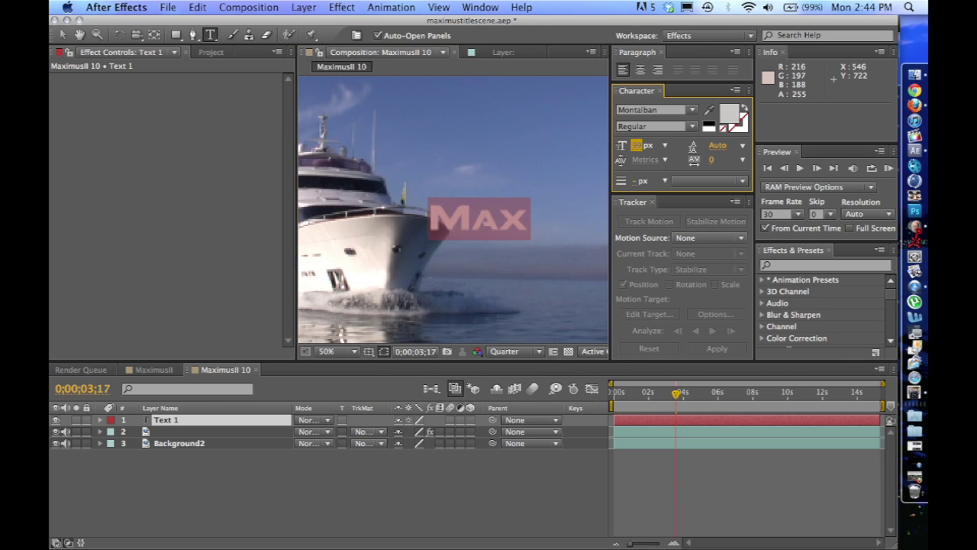
pyautogui.press('KP_Enter')
# Move the Max text layer between the yacht cutout layer and Background2
pyautogui.moveTo(176, 420); pyautogui.dragTo(175, 434)
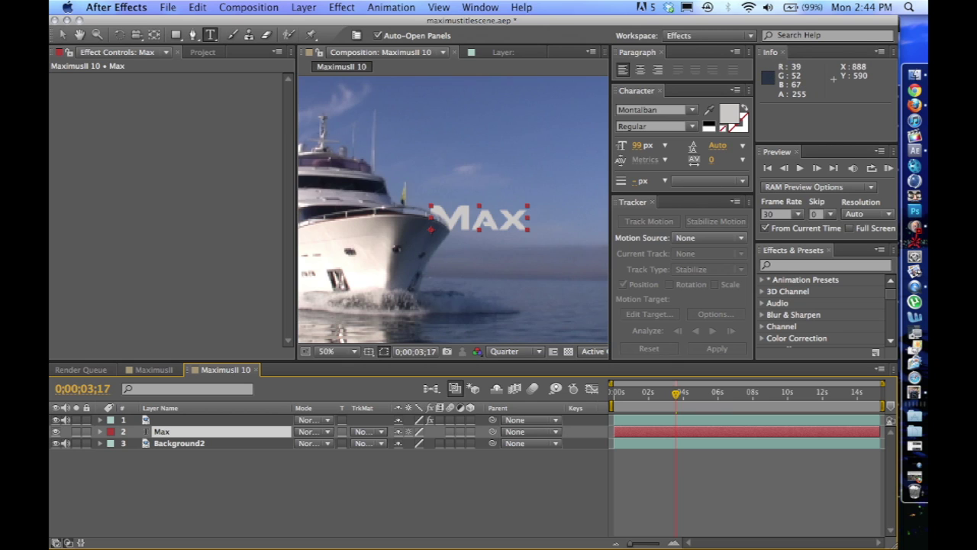
pyautogui.scroll(-2, 430, 227)
pyautogui.scroll(2, 430, 227)
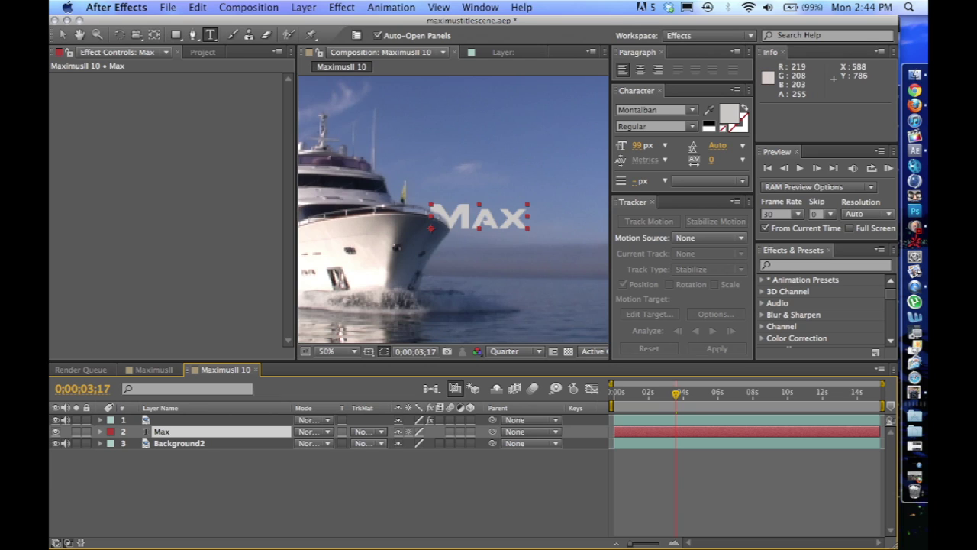
# Set the position of the Max layer to 881, 670 so the title starts behind the bow
pyautogui.press('p')
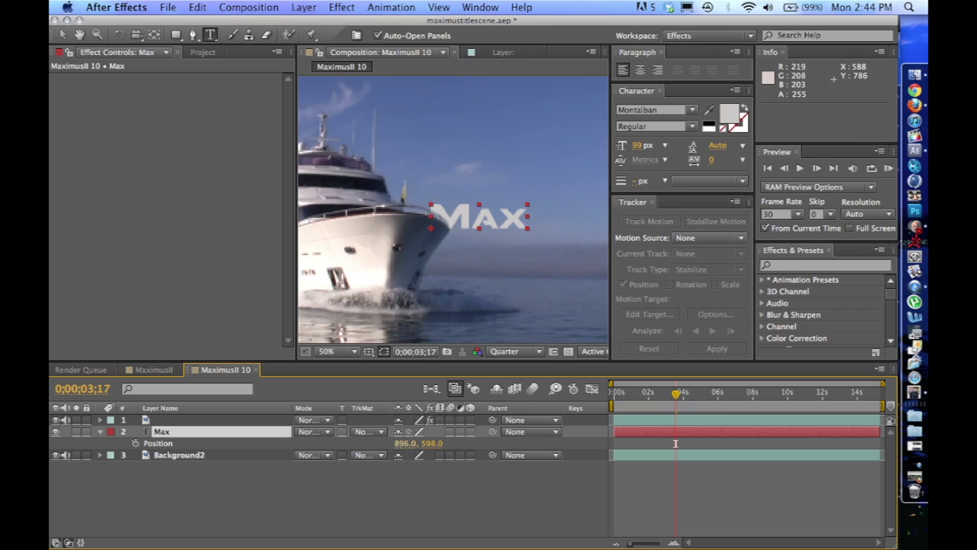
pyautogui.moveTo(406, 444); pyautogui.dragTo(396, 443)
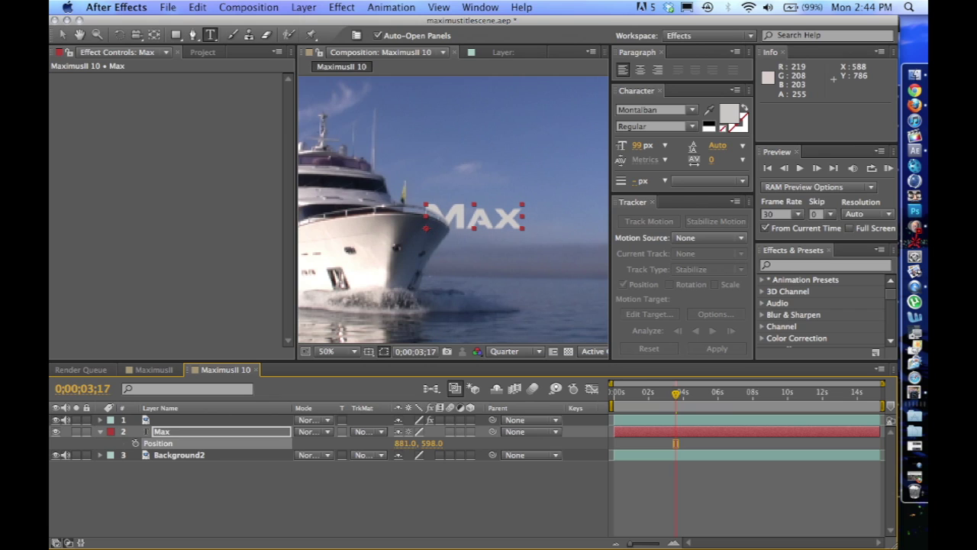
pyautogui.press('Down')
pyautogui.press('Down')
pyautogui.press('Down')
pyautogui.press('Down')
pyautogui.press('Down')
pyautogui.press('Down')
pyautogui.press('Down')
pyautogui.press('Down')
pyautogui.press('Down')
pyautogui.press('Down')
pyautogui.press('Down')
pyautogui.press('Down')
pyautogui.press('Down')
pyautogui.press('Down')
pyautogui.press('Down')
pyautogui.press('Down')
pyautogui.press('Down')
pyautogui.press('Down')
pyautogui.press('Down')
pyautogui.press('Down')
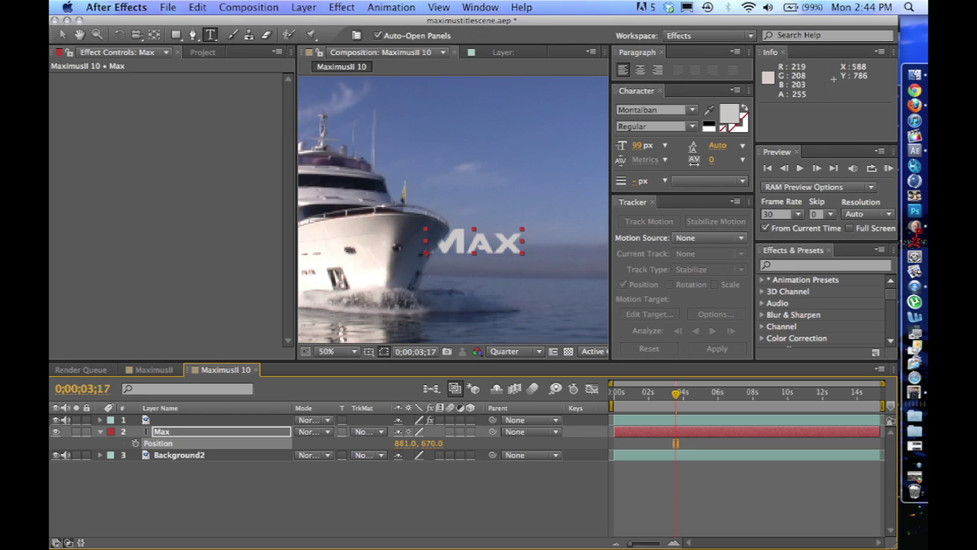
# Scrub between 0;00;04;19 and 0;00;02;15 to check how the yacht uncovers the title
pyautogui.moveTo(676, 394)
pyautogui.mouseDown()
pyautogui.moveTo(656, 394)
pyautogui.moveTo(685, 394)
pyautogui.mouseUp()
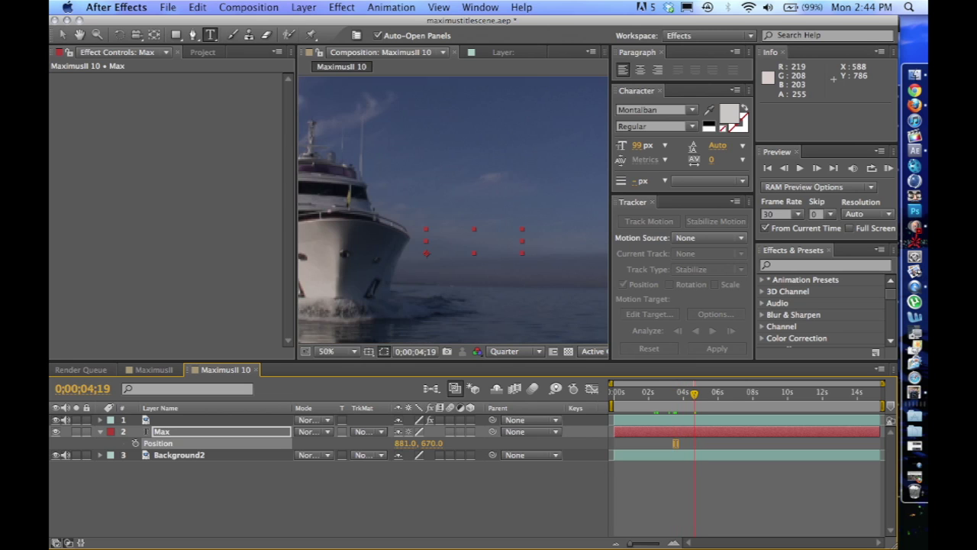
pyautogui.moveTo(664, 394); pyautogui.dragTo(658, 394)
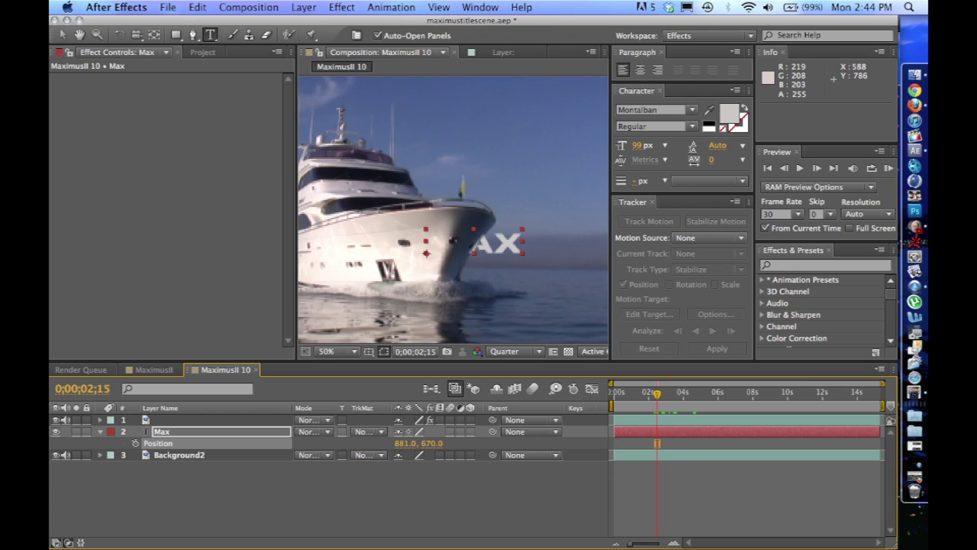
pyautogui.press('k')
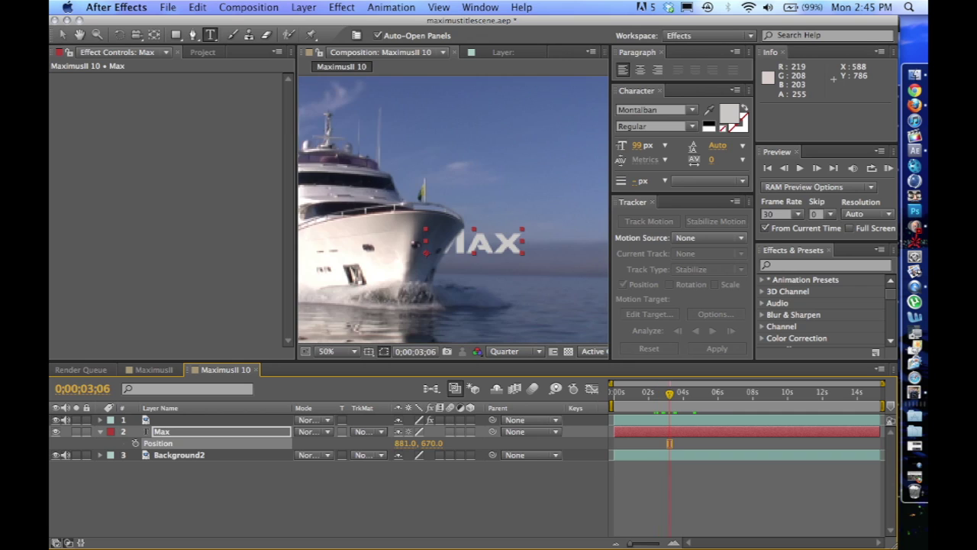
# Examine the yacht cutout in the MaximusII composition with the back layer hidden, and preview the title animation
pyautogui.click(153, 370)
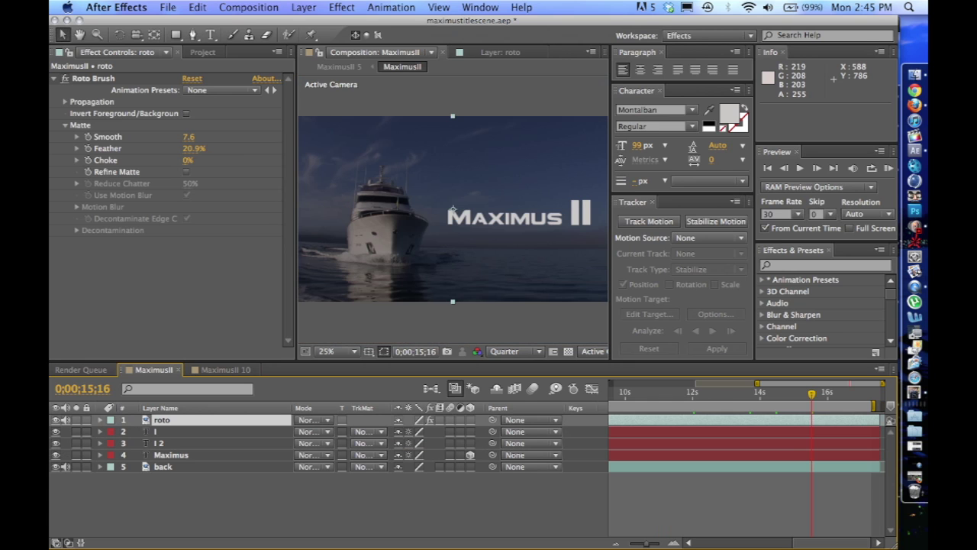
pyautogui.click(55, 466)
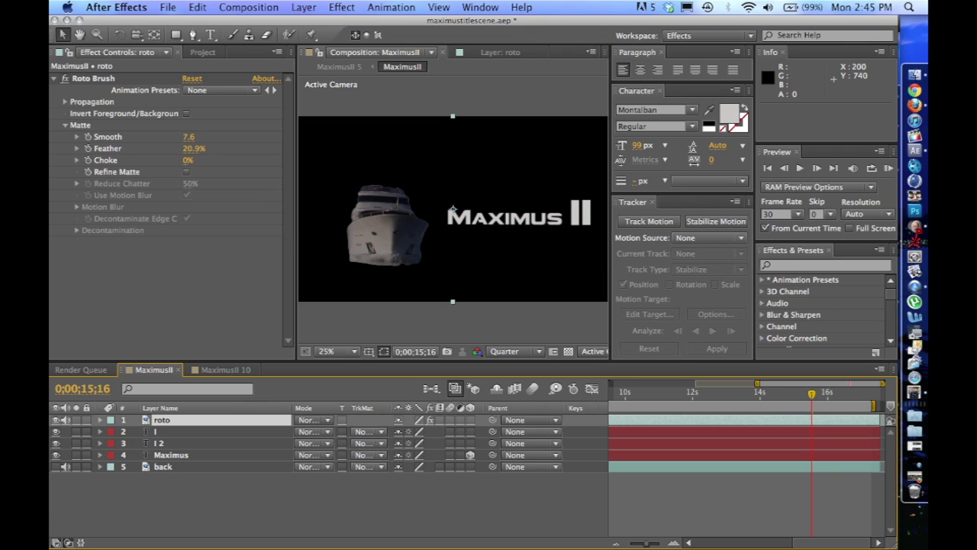
pyautogui.press('space')
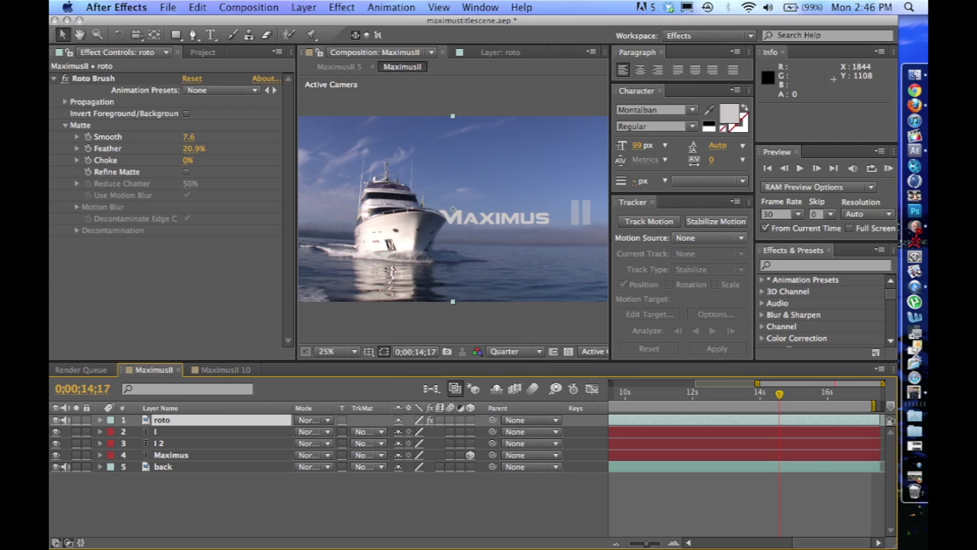
# Reveal the Position keyframes of the I layer and examine its motion from the first keyframe through 0;00;16;17
pyautogui.click(176, 432)
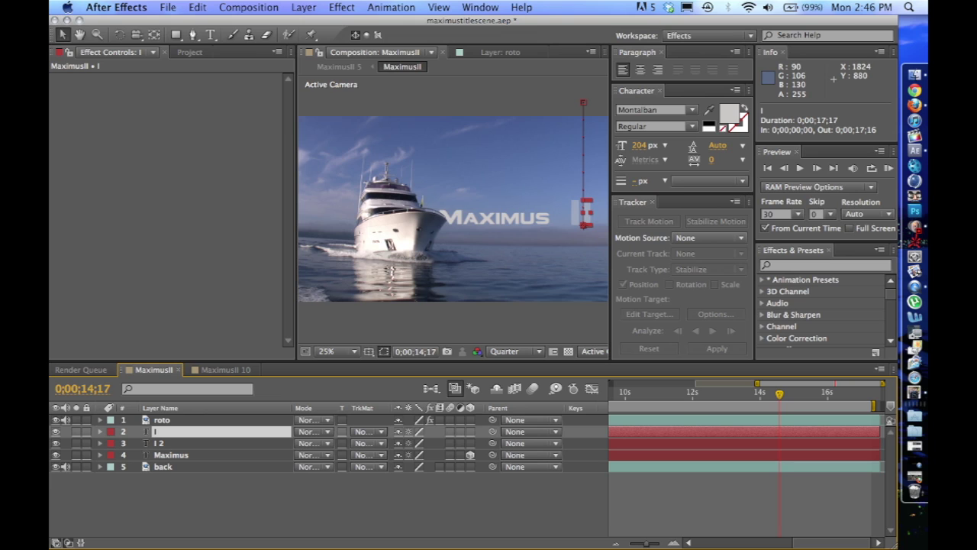
pyautogui.press('pagedown')
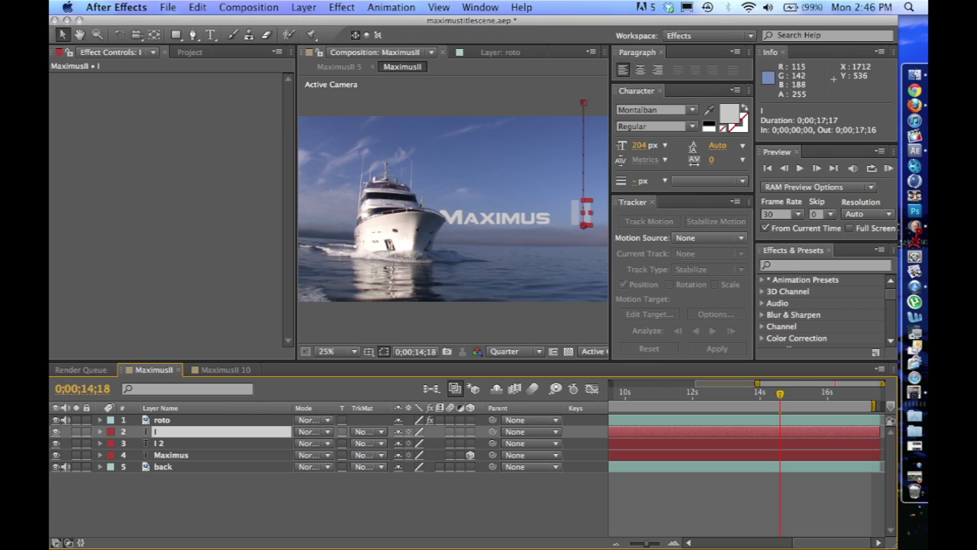
pyautogui.press('p')
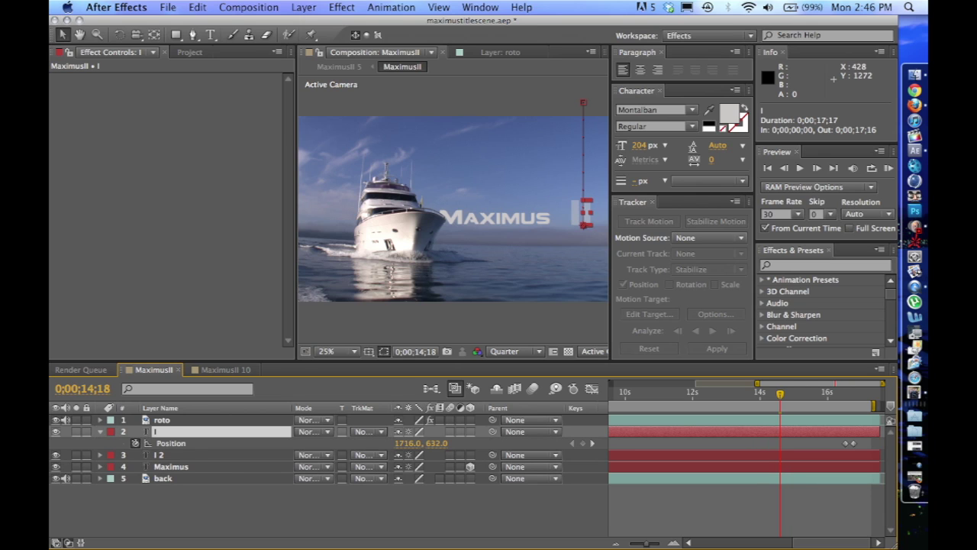
pyautogui.press('space')
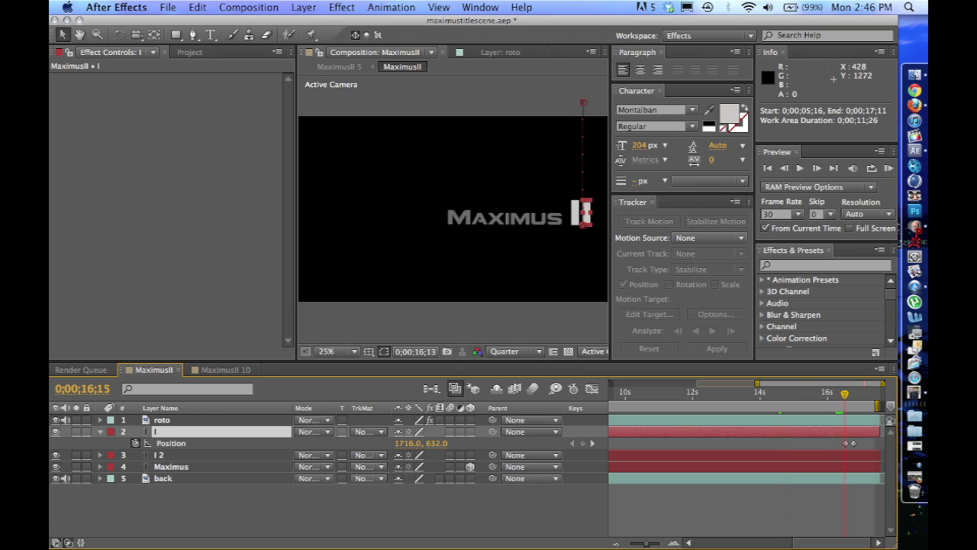
pyautogui.press('j')
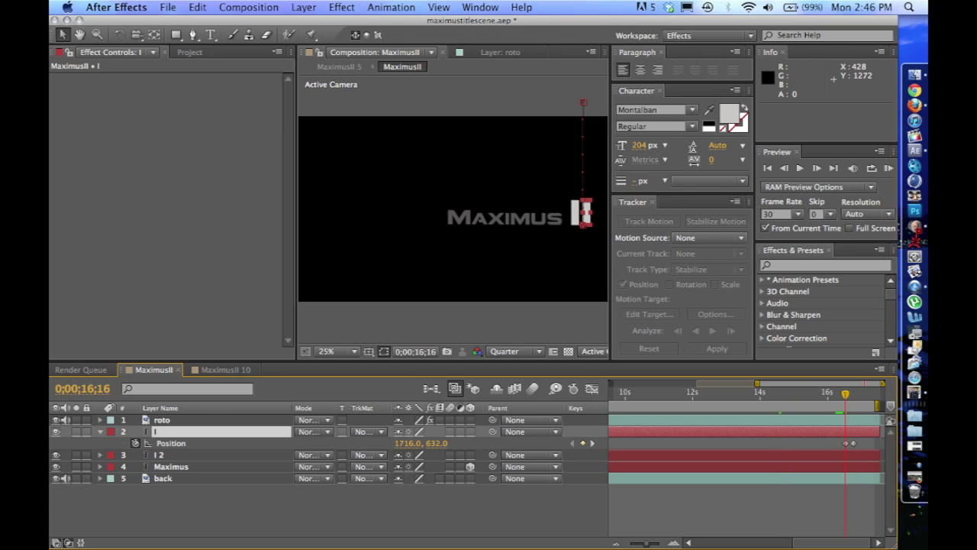
pyautogui.press('pagedown')
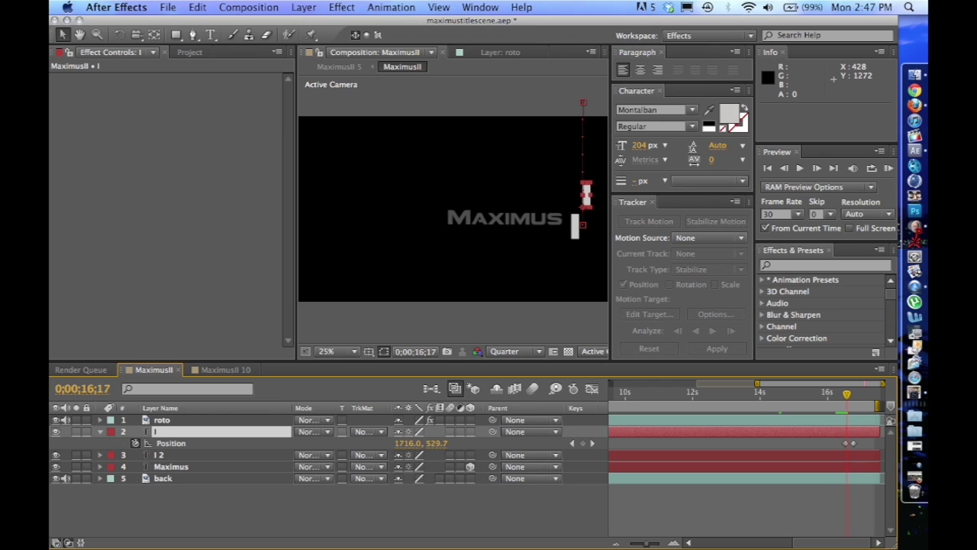